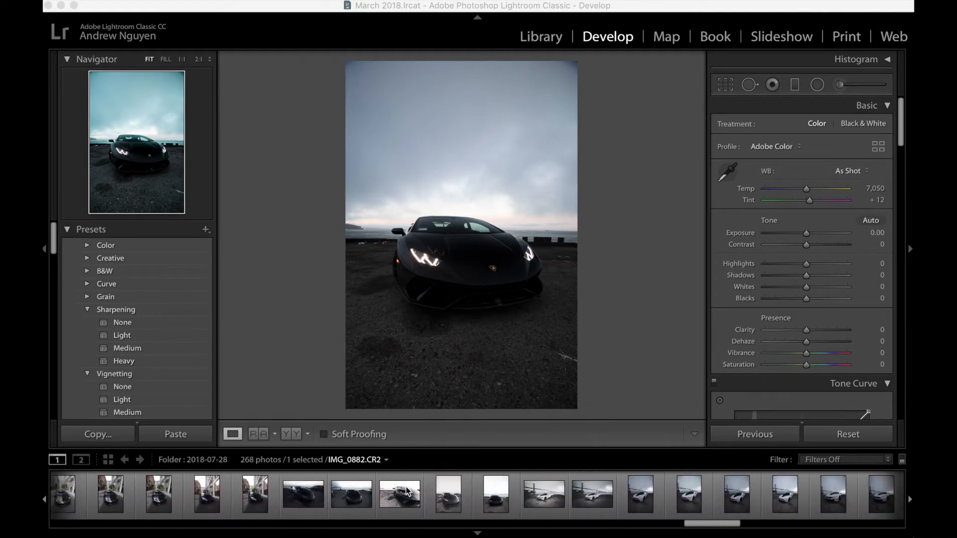
pyautogui.scroll(-10, 406, 486)
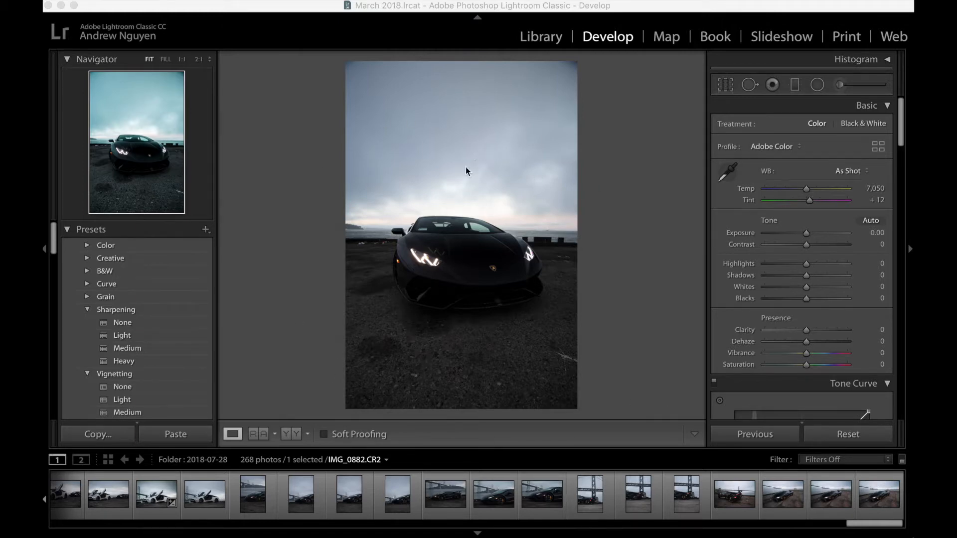
# Step: Examine the black car photo IMG_0882 at fit and enlarged views, and look through the available develop presets
pyautogui.click(462, 217)
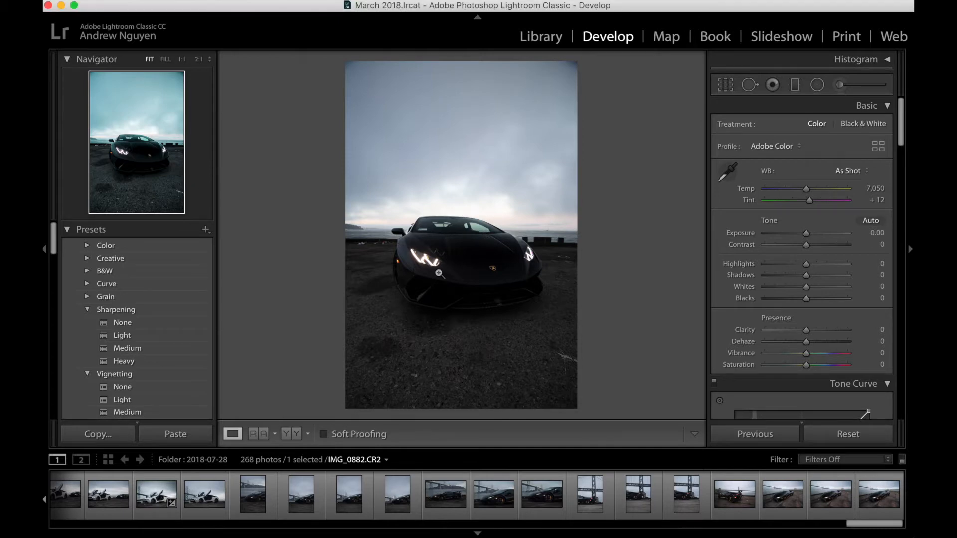
pyautogui.click(508, 251)
pyautogui.click(508, 251)
pyautogui.click(346, 222)
pyautogui.click(346, 223)
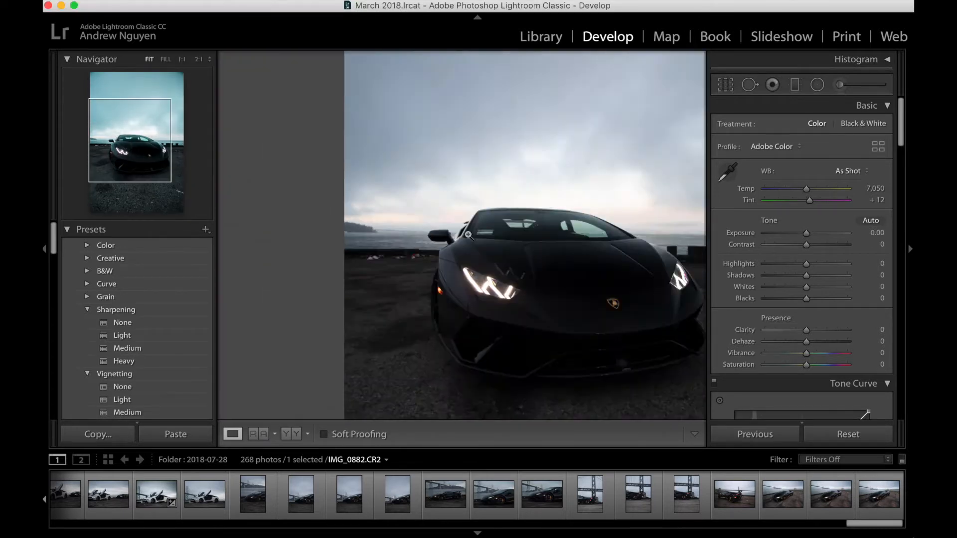
pyautogui.click(480, 240)
pyautogui.click(479, 240)
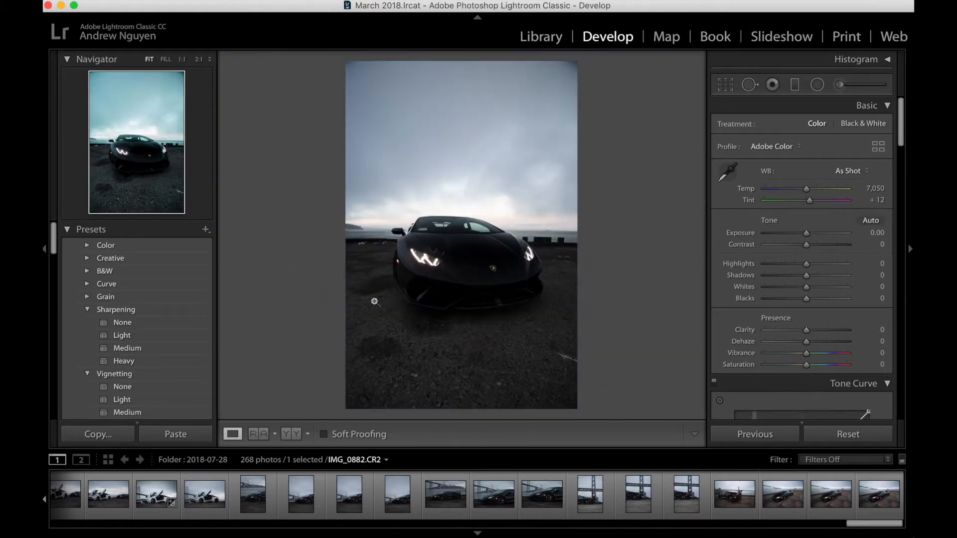
pyautogui.moveTo(53, 239); pyautogui.dragTo(48, 306)
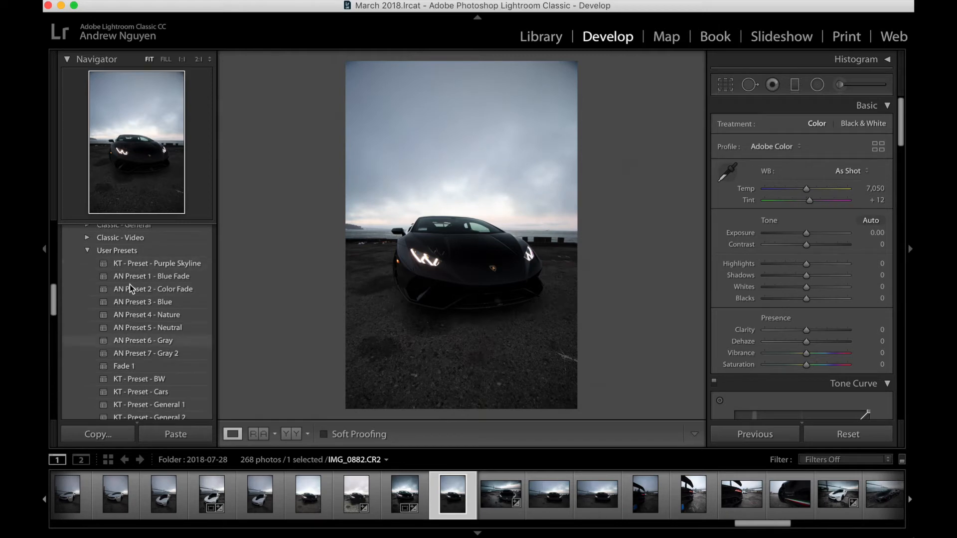
pyautogui.moveTo(53, 299); pyautogui.dragTo(55, 228)
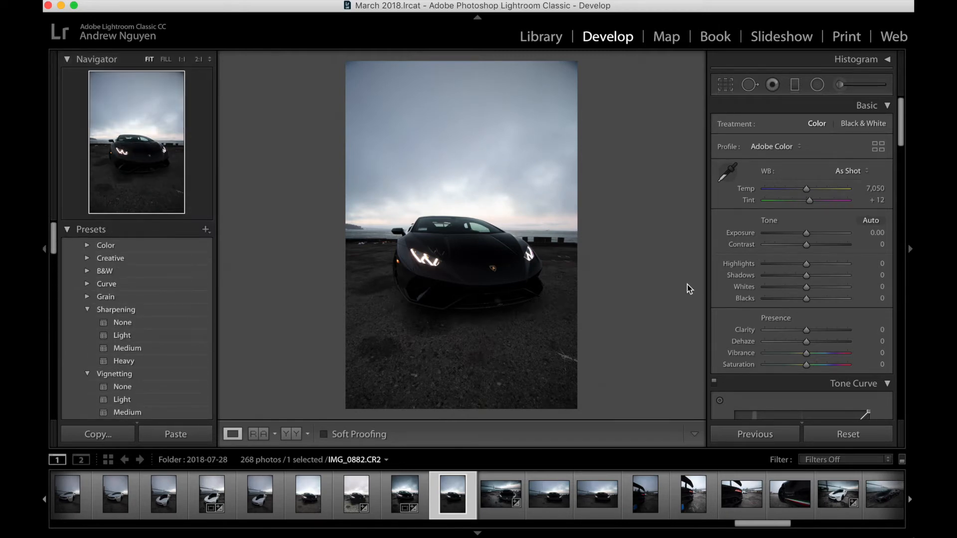
# Step: Lower the photo's Exposure to −0.45 and crop a little off its upper and lower edges
pyautogui.doubleClick(812, 233)
pyautogui.moveTo(808, 234); pyautogui.dragTo(804, 235)
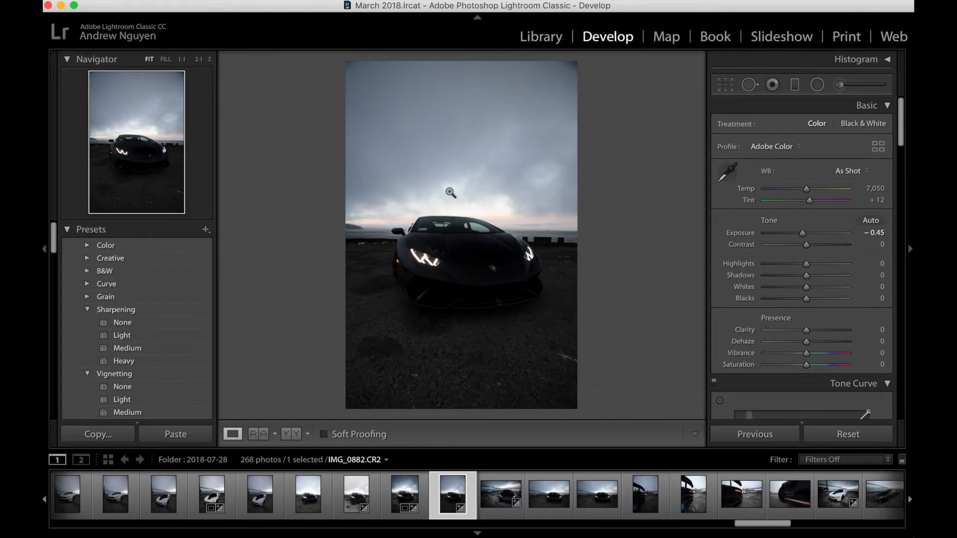
pyautogui.click(690, 437)
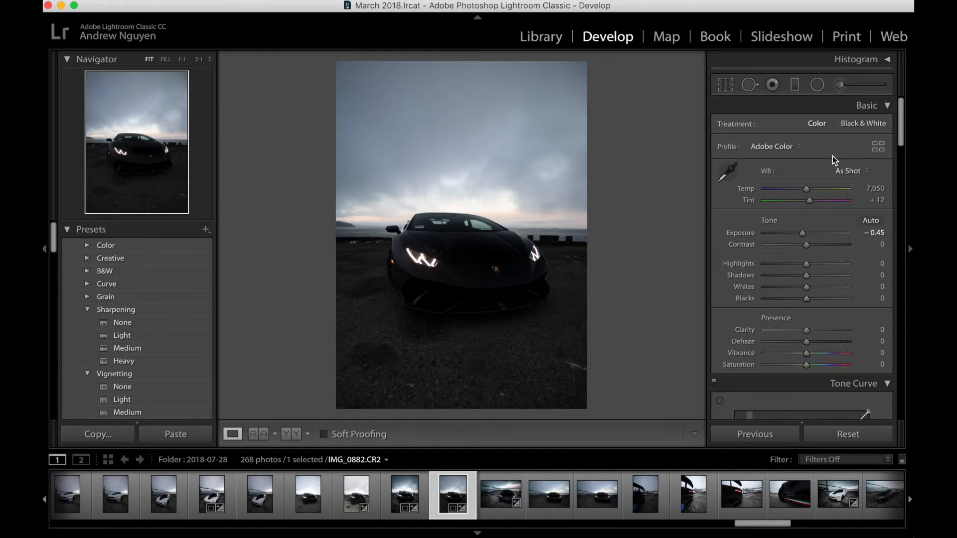
# Step: Crop the photo to a custom 5 x 4 aspect ratio and reposition the image within the crop frame
pyautogui.scroll(-2, 837, 202)
pyautogui.scroll(2, 837, 202)
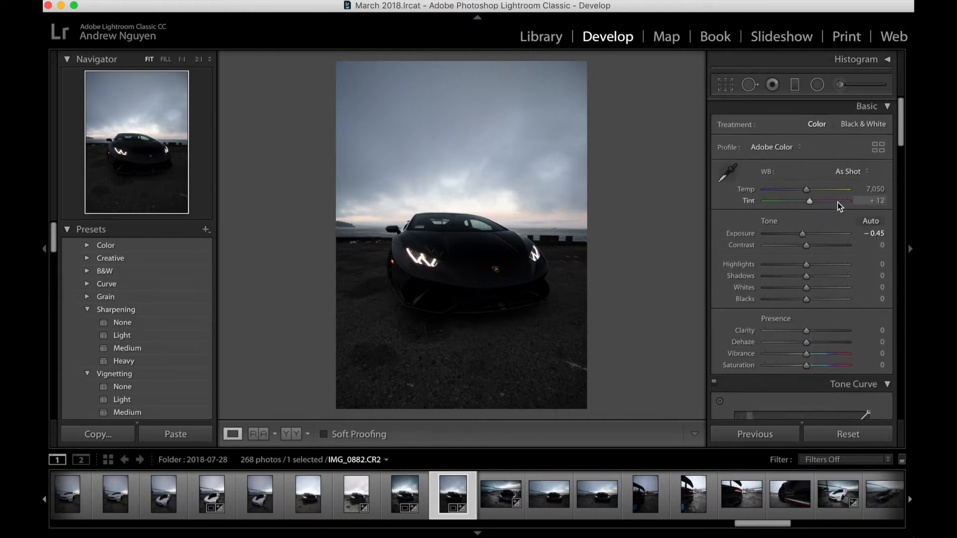
pyautogui.click(793, 85)
pyautogui.click(726, 85)
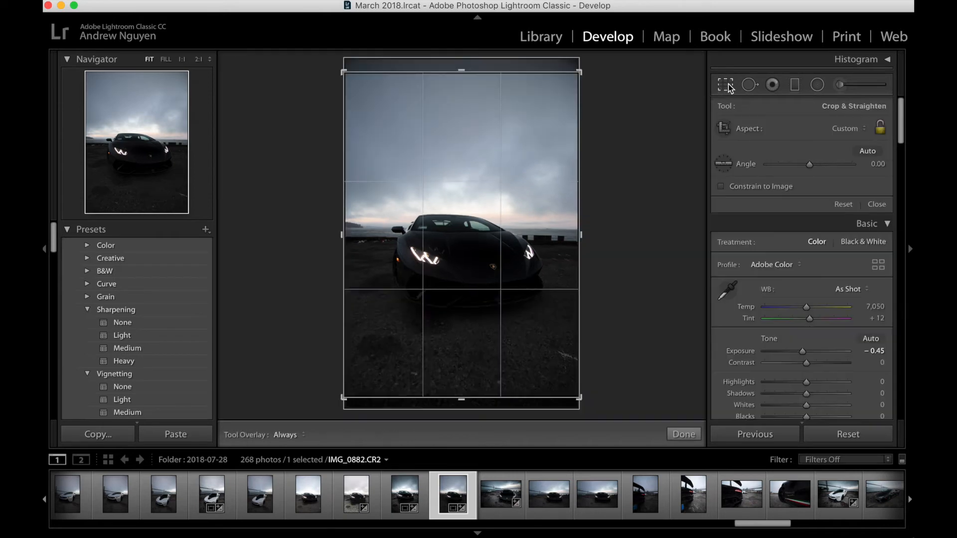
pyautogui.click(843, 130)
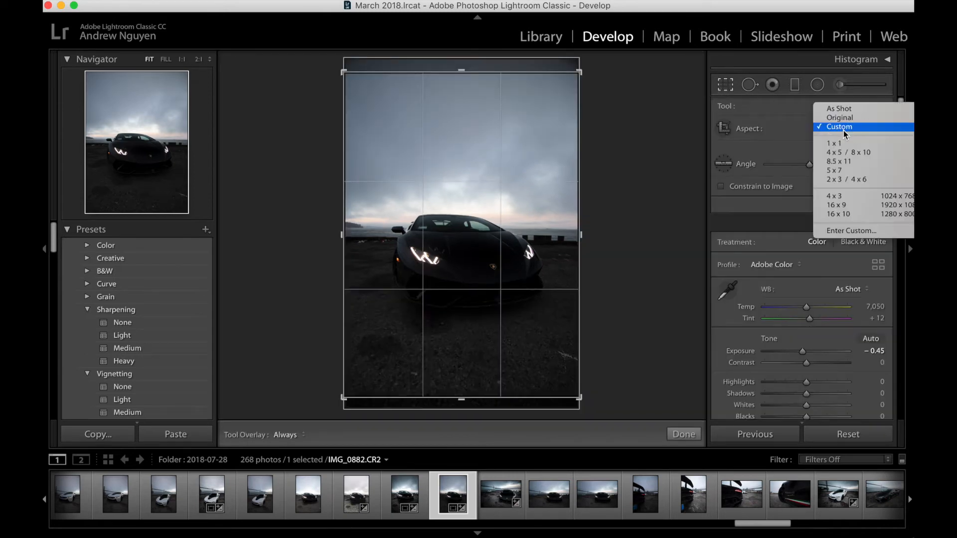
pyautogui.click(851, 231)
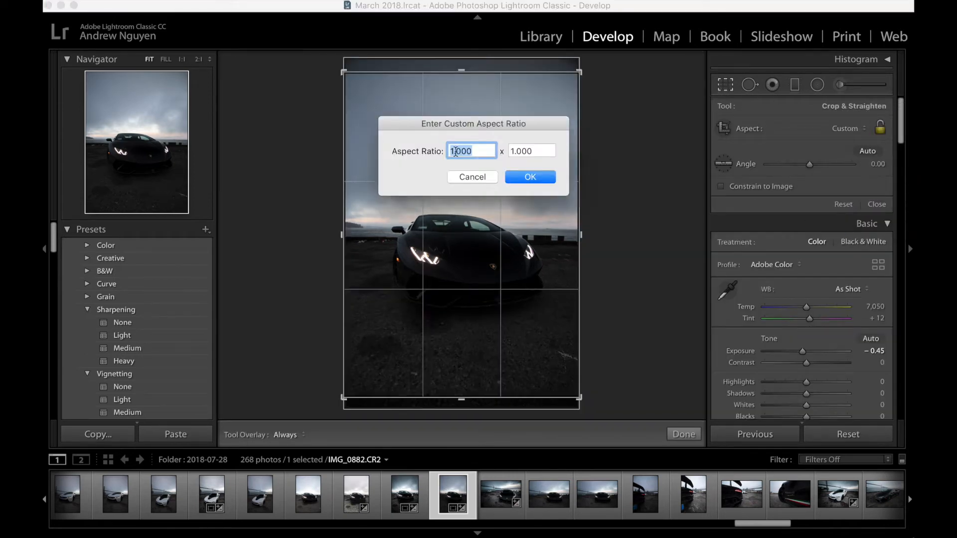
pyautogui.write('5')
pyautogui.press('Tab')
pyautogui.write('4')
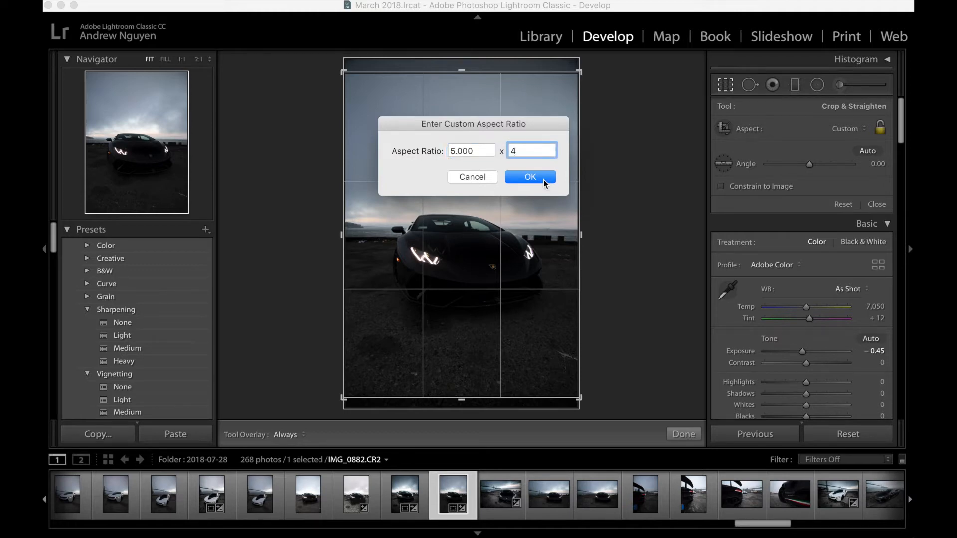
pyautogui.click(530, 177)
pyautogui.moveTo(470, 195); pyautogui.dragTo(468, 203)
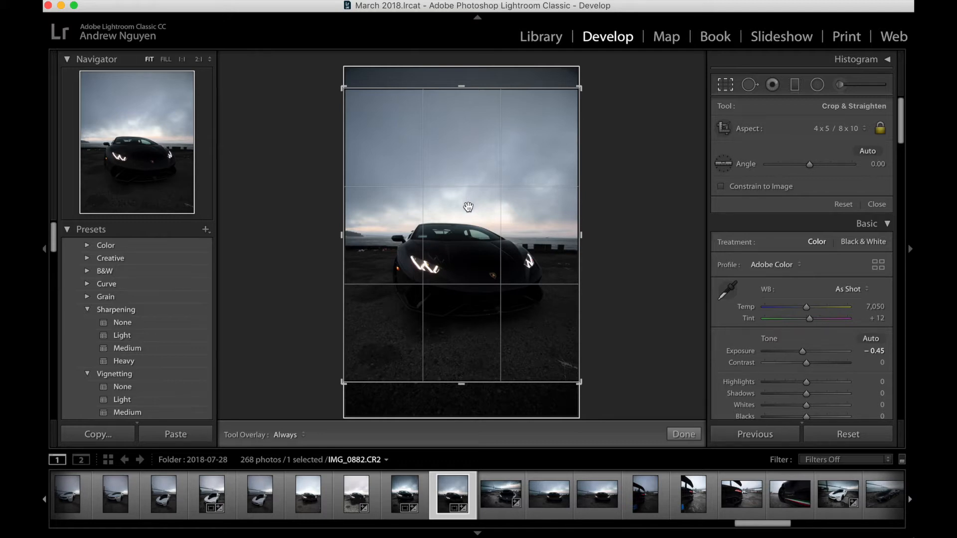
pyautogui.click(725, 84)
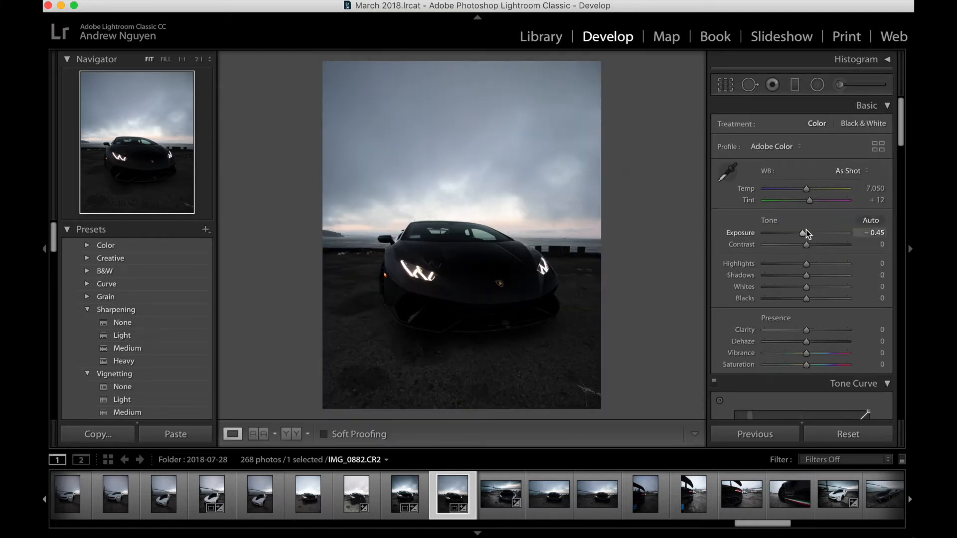
# Step: Set Exposure to −0.60, Highlights to −23, Shadows to +16, Whites to +17 and Blacks to −15
pyautogui.moveTo(804, 232); pyautogui.dragTo(801, 232)
pyautogui.moveTo(806, 264)
pyautogui.mouseDown()
pyautogui.moveTo(786, 263)
pyautogui.moveTo(812, 277)
pyautogui.mouseUp()
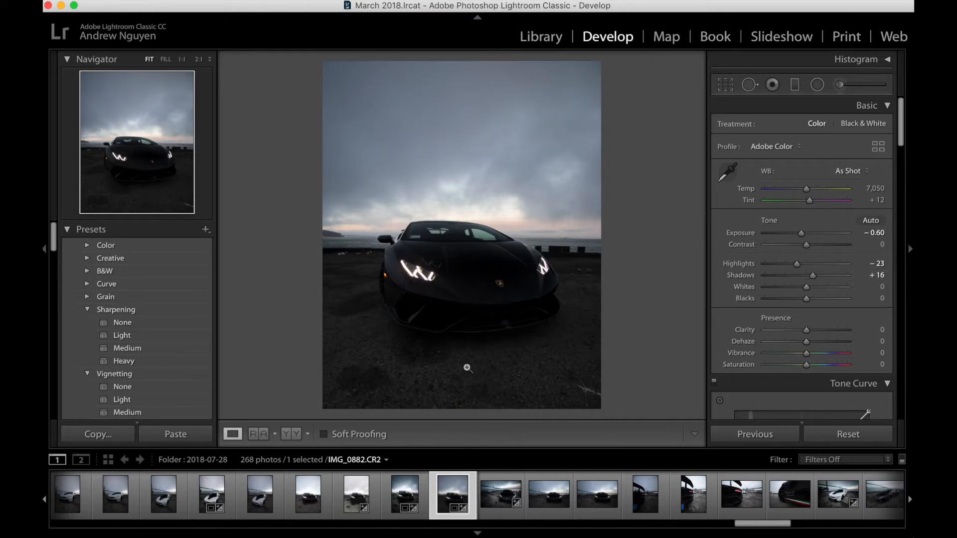
pyautogui.moveTo(806, 285)
pyautogui.mouseDown()
pyautogui.moveTo(814, 295)
pyautogui.moveTo(801, 301)
pyautogui.mouseUp()
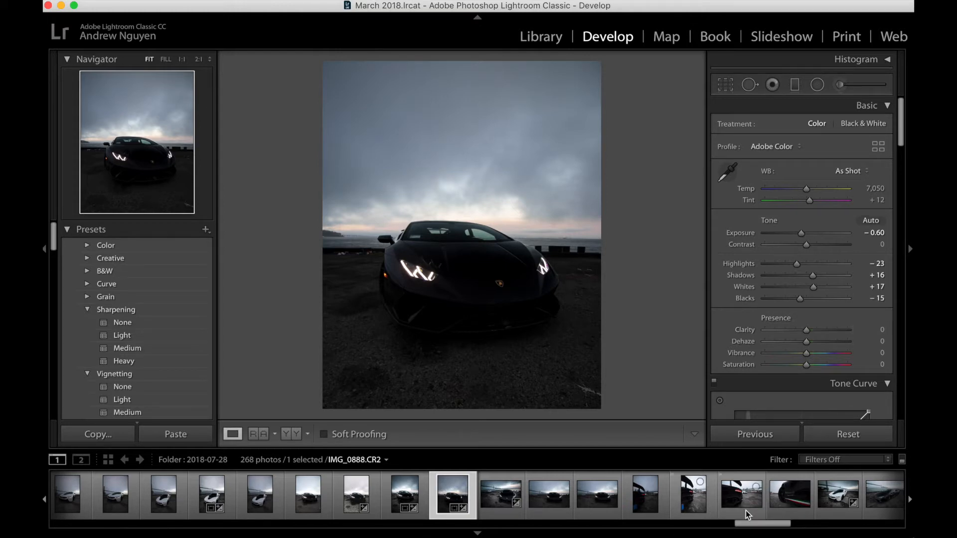
# Step: View the edited photo IMG_0883 for reference, and set the Clarity of IMG_0882 to +60
pyautogui.click(492, 496)
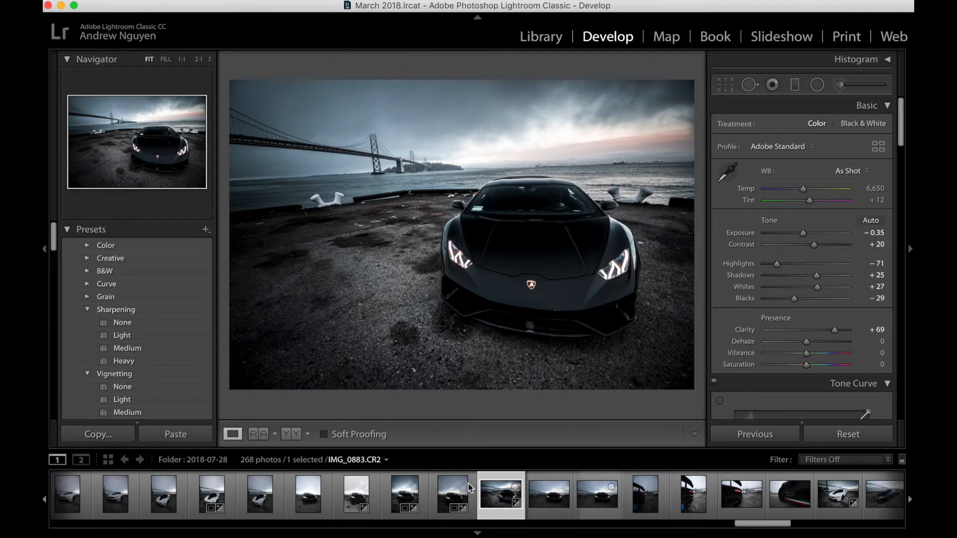
pyautogui.press('Left')
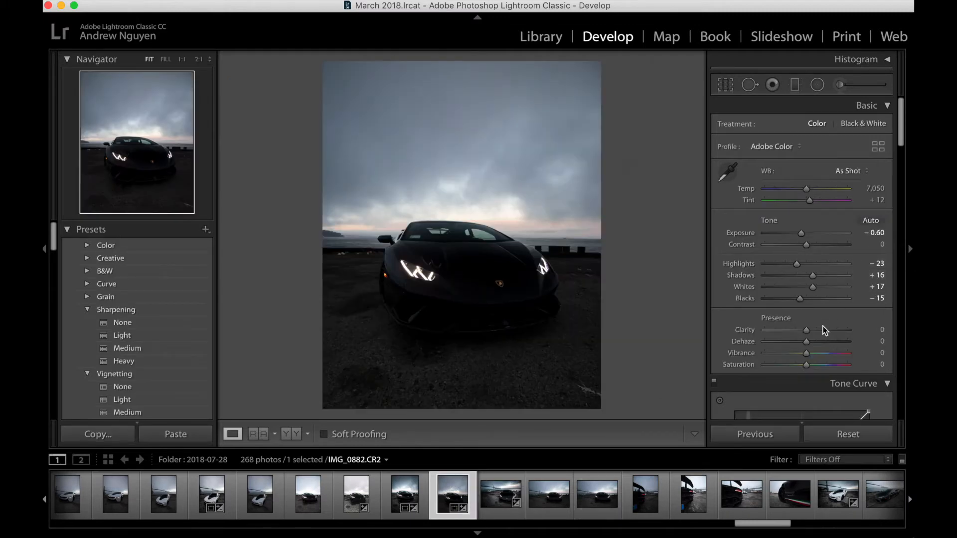
pyautogui.scroll(-2, 826, 344)
pyautogui.moveTo(804, 288); pyautogui.dragTo(831, 290)
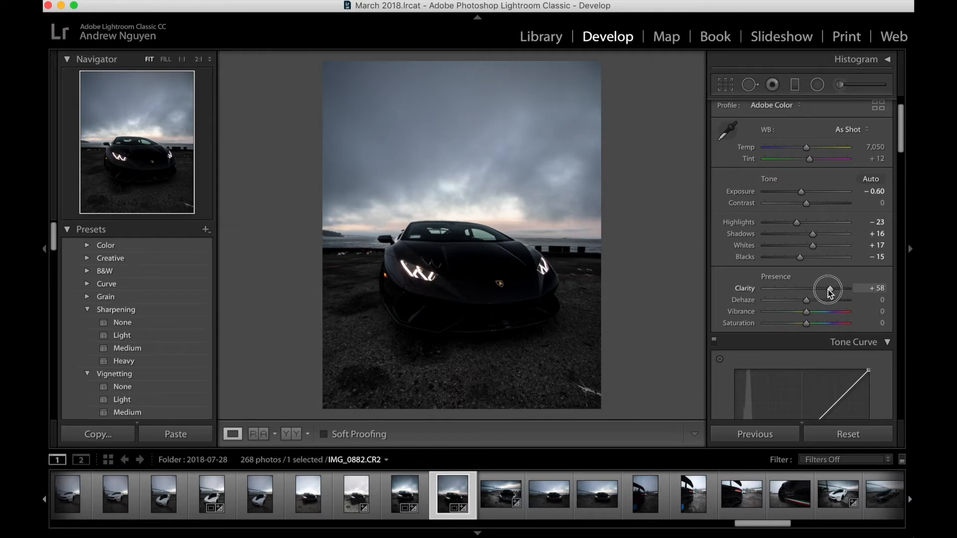
# Step: Inspect the headlight and its reflection on the hood at 1:1, and set Vibrance to +23
pyautogui.click(424, 261)
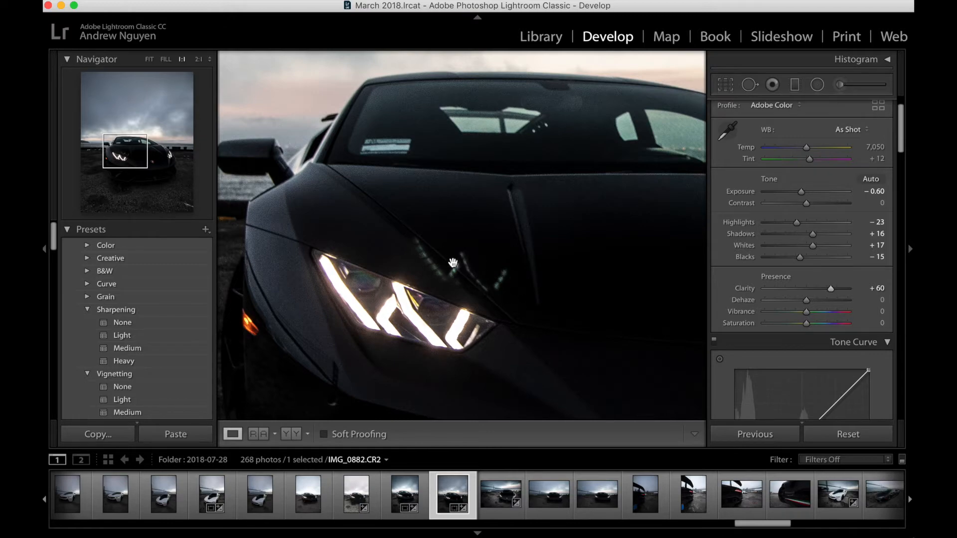
pyautogui.click(446, 249)
pyautogui.click(436, 262)
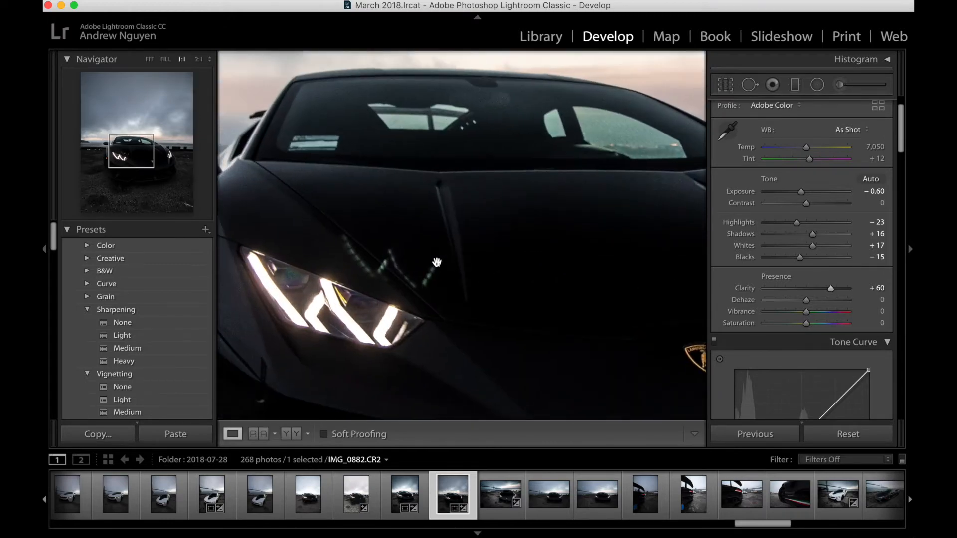
pyautogui.click(435, 262)
pyautogui.scroll(-3, 787, 270)
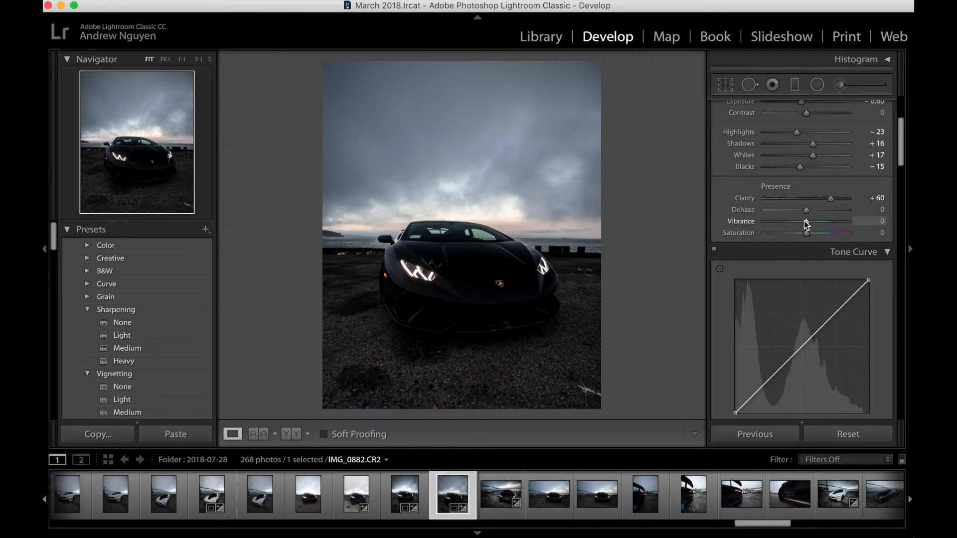
pyautogui.moveTo(806, 222); pyautogui.dragTo(814, 223)
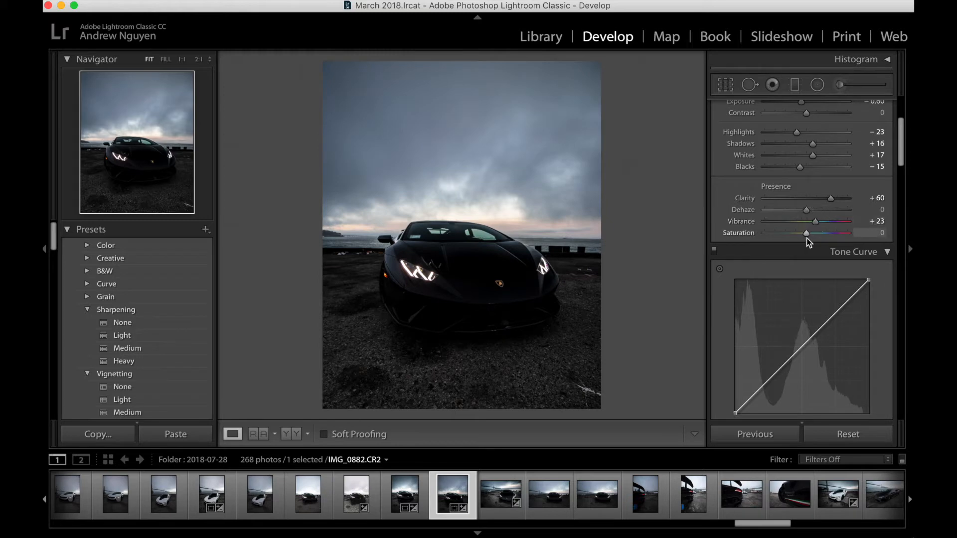
# Step: Shift the Blue hue to −14 in the HSL adjustments, trying stronger and weaker shifts on the sky
pyautogui.scroll(-5, 804, 284)
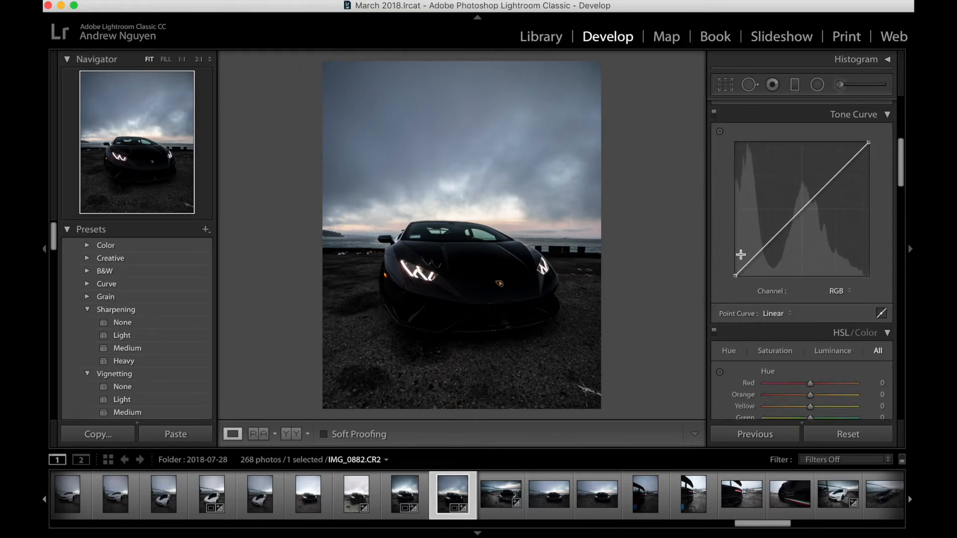
pyautogui.scroll(-5, 805, 263)
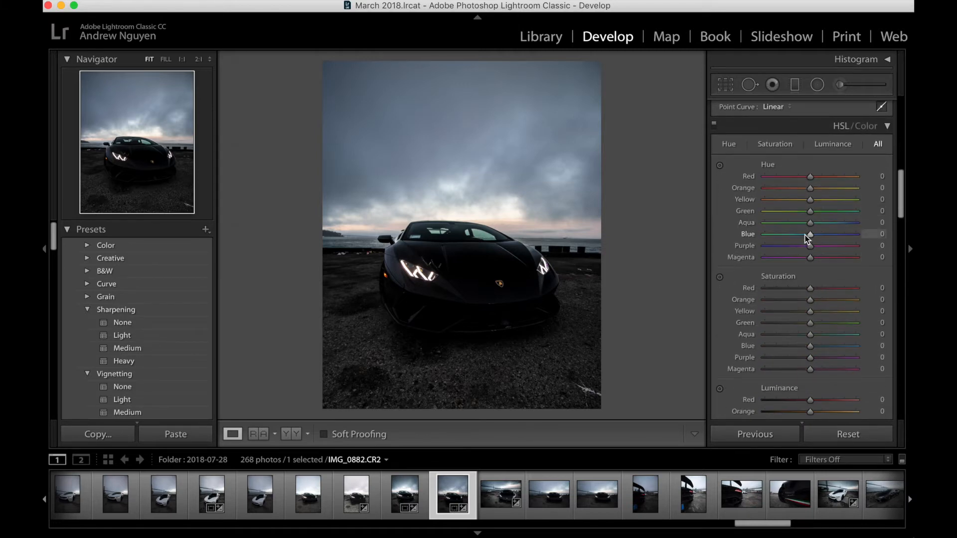
pyautogui.moveTo(807, 234)
pyautogui.mouseDown()
pyautogui.moveTo(797, 235)
pyautogui.moveTo(811, 235)
pyautogui.moveTo(803, 240)
pyautogui.mouseUp()
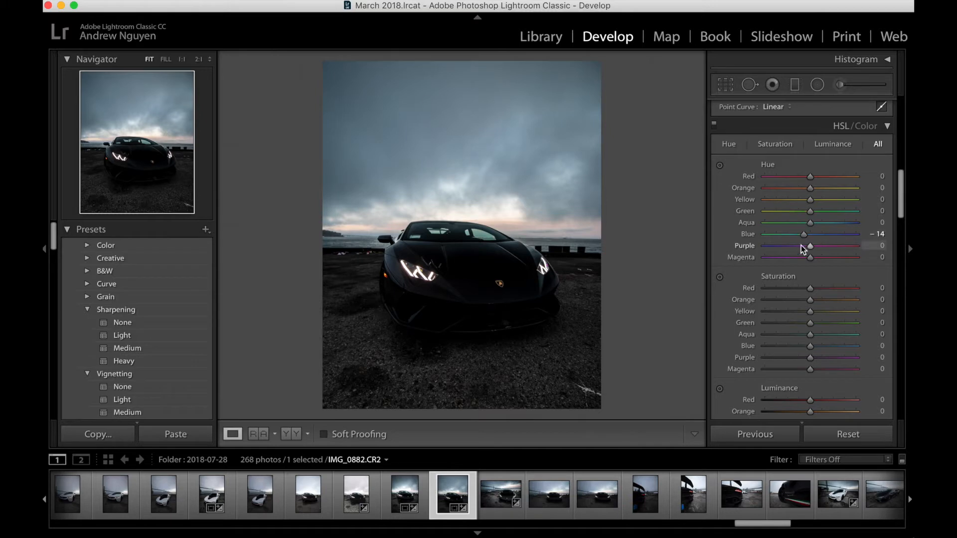
pyautogui.moveTo(806, 236); pyautogui.dragTo(793, 236)
pyautogui.moveTo(790, 235); pyautogui.dragTo(814, 238)
pyautogui.moveTo(810, 235); pyautogui.dragTo(802, 236)
# Step: Set the Aqua hue to +32 and the Yellow hue to +44, checking the car's badge at 1:1
pyautogui.moveTo(810, 223); pyautogui.dragTo(824, 231)
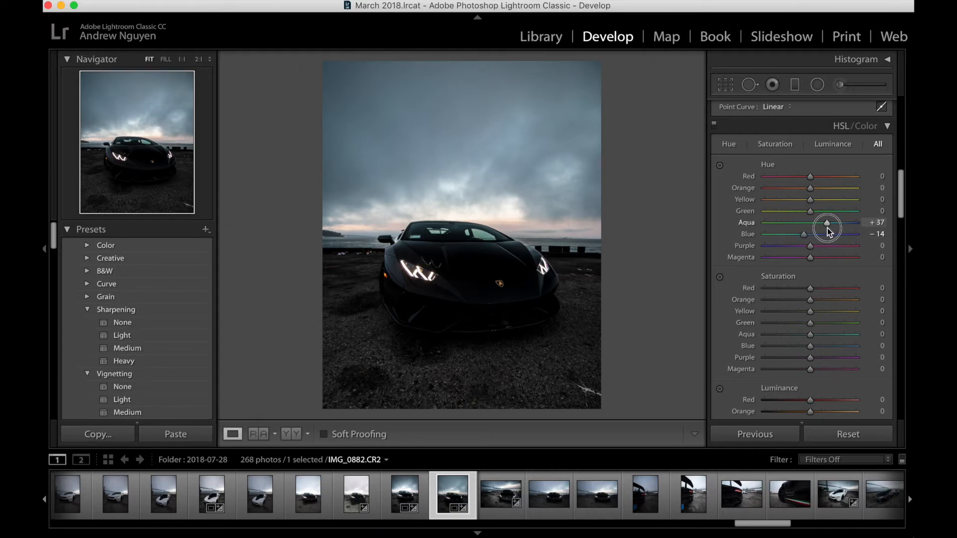
pyautogui.moveTo(827, 227); pyautogui.dragTo(857, 211)
pyautogui.moveTo(768, 211); pyautogui.dragTo(830, 204)
pyautogui.click(494, 295)
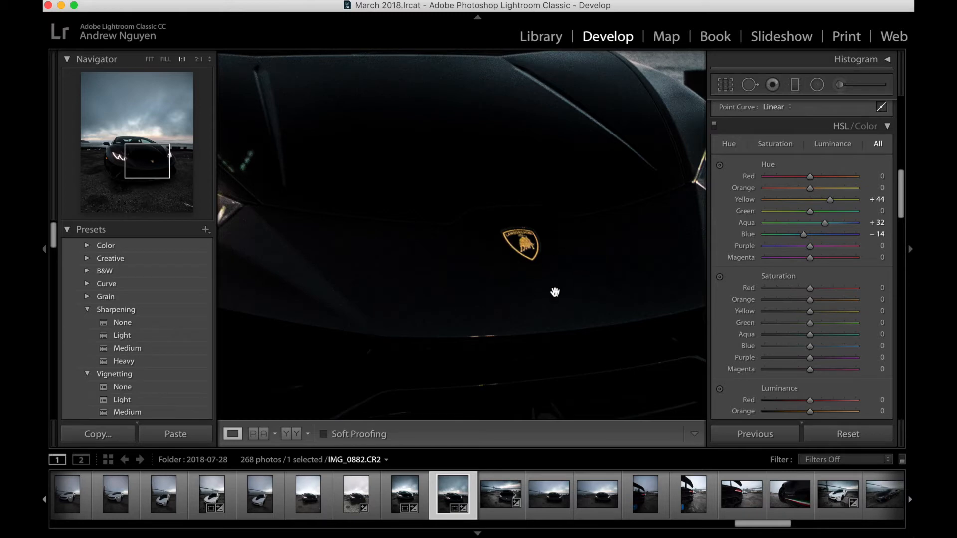
pyautogui.click(534, 246)
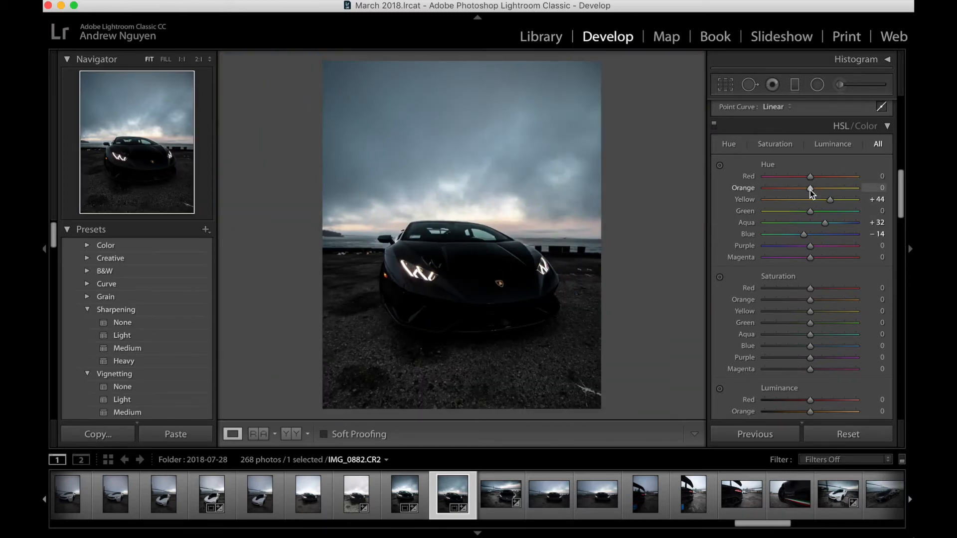
# Step: Set the Orange hue to −15 and the Red hue to +28, checking the horizon glow at 1:1
pyautogui.click(506, 218)
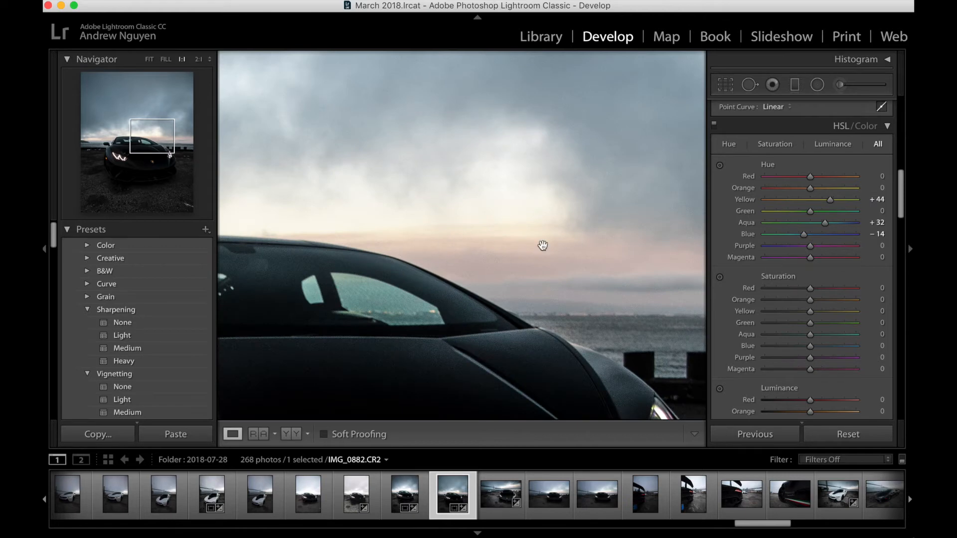
pyautogui.moveTo(809, 189)
pyautogui.mouseDown()
pyautogui.moveTo(800, 188)
pyautogui.moveTo(821, 190)
pyautogui.moveTo(784, 202)
pyautogui.moveTo(802, 203)
pyautogui.mouseUp()
pyautogui.click(462, 238)
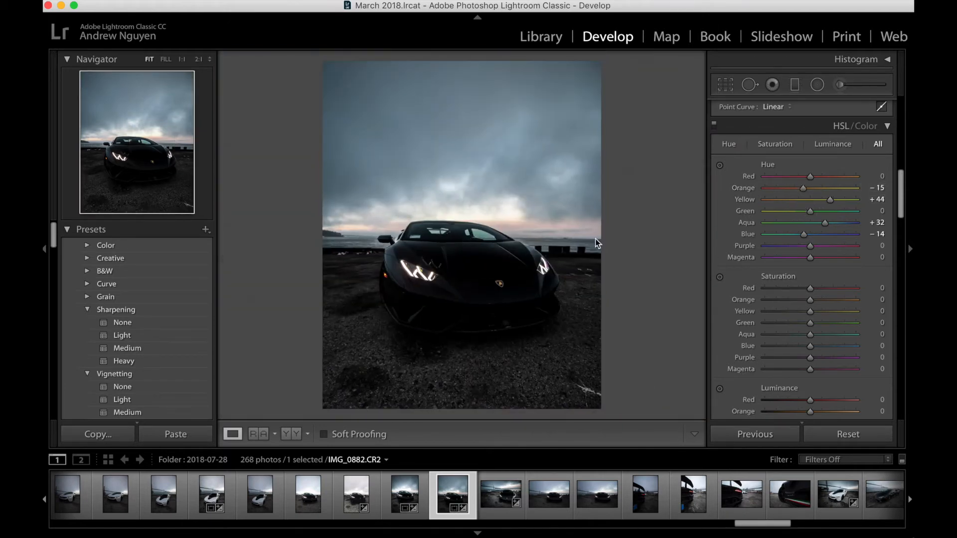
pyautogui.moveTo(810, 177)
pyautogui.mouseDown()
pyautogui.moveTo(916, 175)
pyautogui.moveTo(713, 164)
pyautogui.moveTo(909, 177)
pyautogui.moveTo(825, 183)
pyautogui.mouseUp()
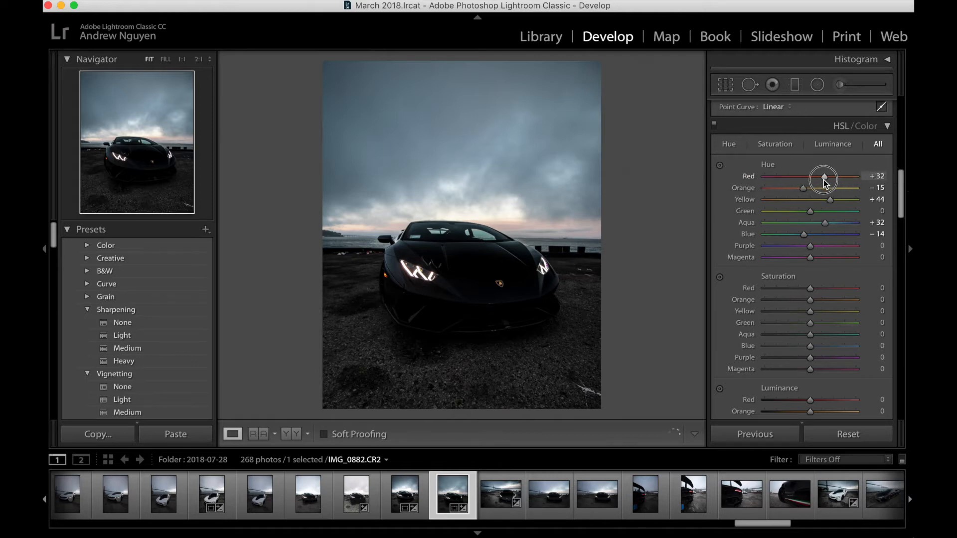
pyautogui.click(389, 277)
pyautogui.click(430, 276)
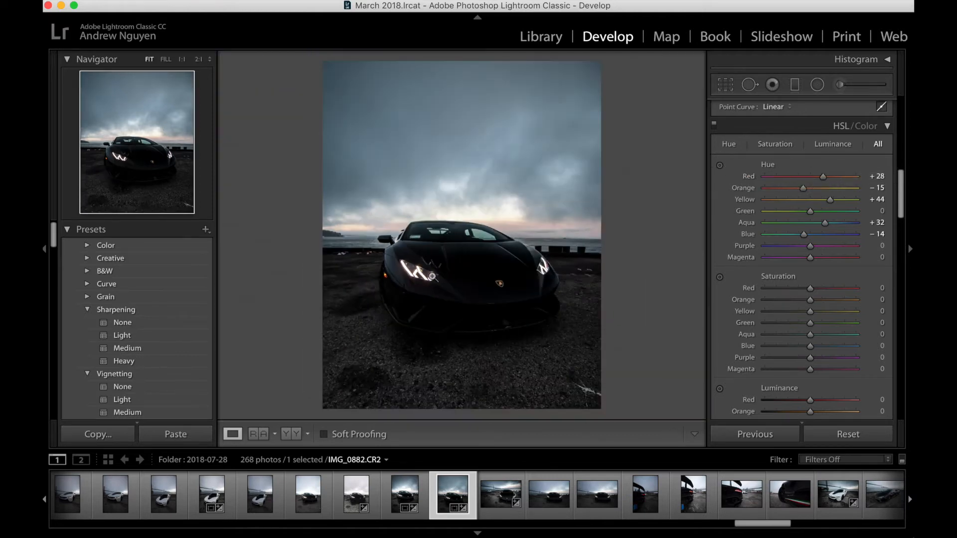
pyautogui.scroll(-3, 822, 328)
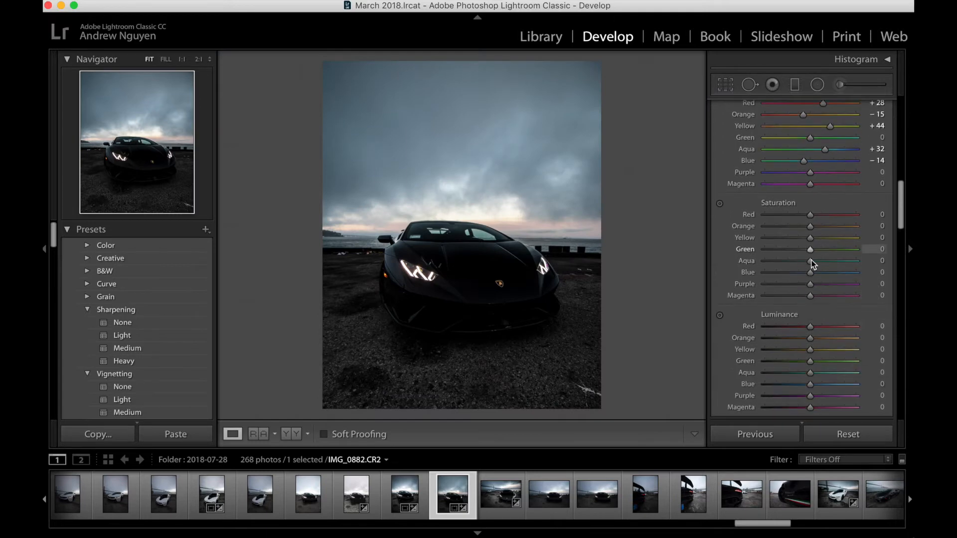
# Step: Set the HSL Saturation to Orange +31, Yellow +22, Aqua +23 and Blue −16
pyautogui.moveTo(811, 276); pyautogui.dragTo(824, 228)
pyautogui.scroll(-3, 807, 294)
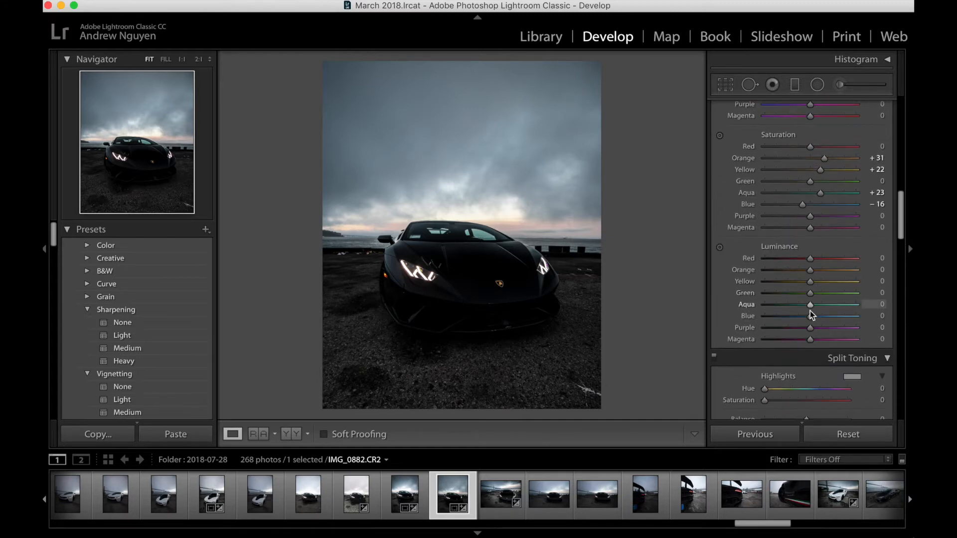
# Step: Set the Sharpening Amount to 54 and Masking to 78, and the Luminance noise reduction to 16
pyautogui.scroll(-15, 808, 336)
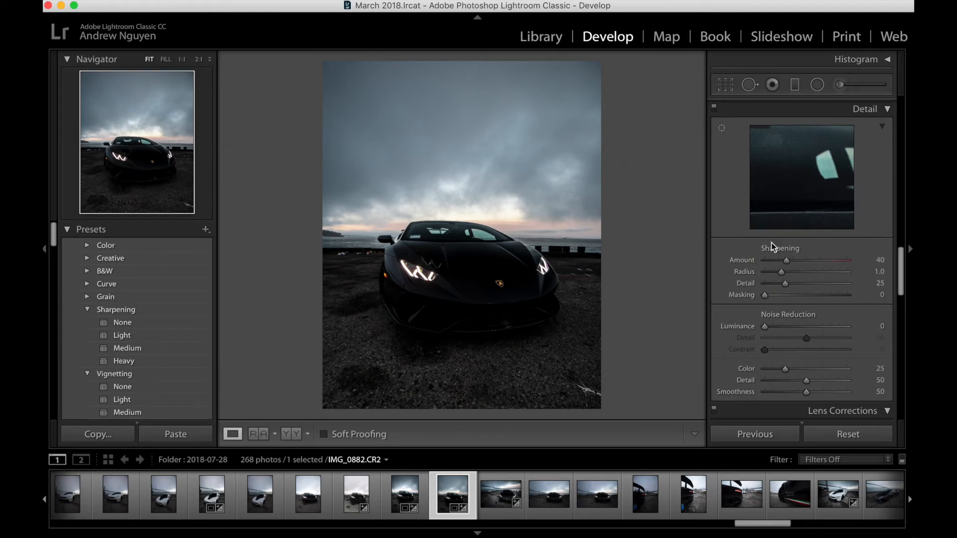
pyautogui.moveTo(792, 261); pyautogui.dragTo(794, 261)
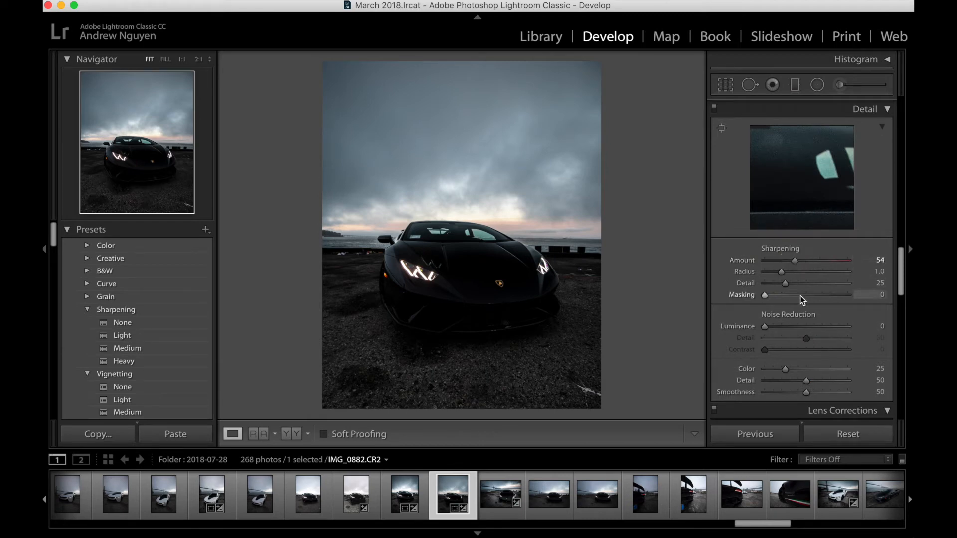
pyautogui.moveTo(805, 294); pyautogui.dragTo(829, 296)
pyautogui.moveTo(773, 326); pyautogui.dragTo(778, 328)
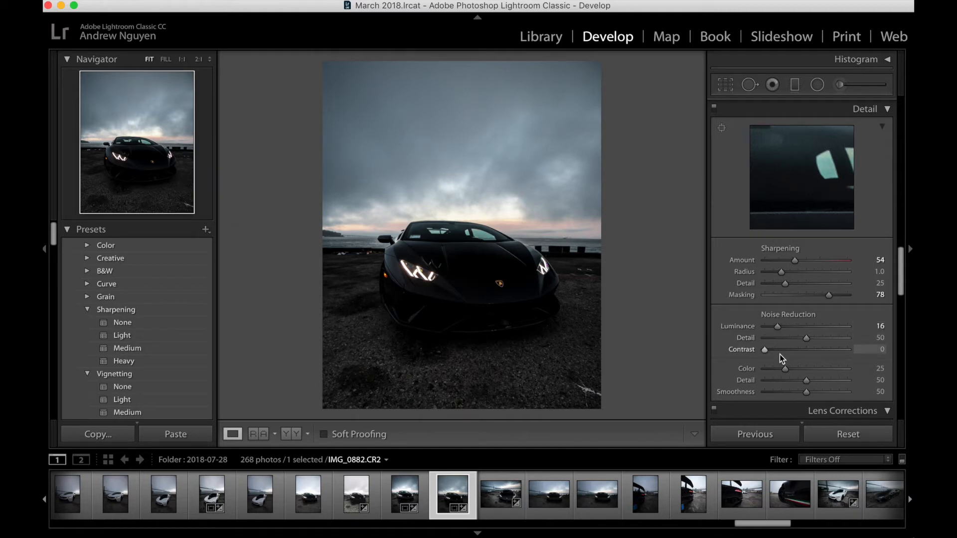
# Step: Try Luminance noise reduction at 53, comparing the car's headlight and fender at 2:1 with the full view
pyautogui.click(384, 276)
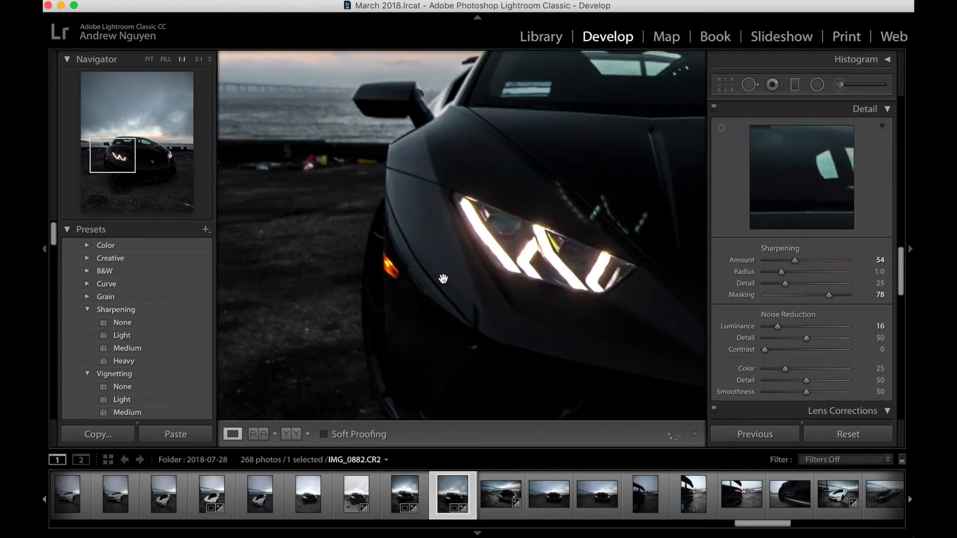
pyautogui.click(443, 279)
pyautogui.click(444, 276)
pyautogui.moveTo(421, 205); pyautogui.dragTo(790, 233)
pyautogui.press('super+equal')
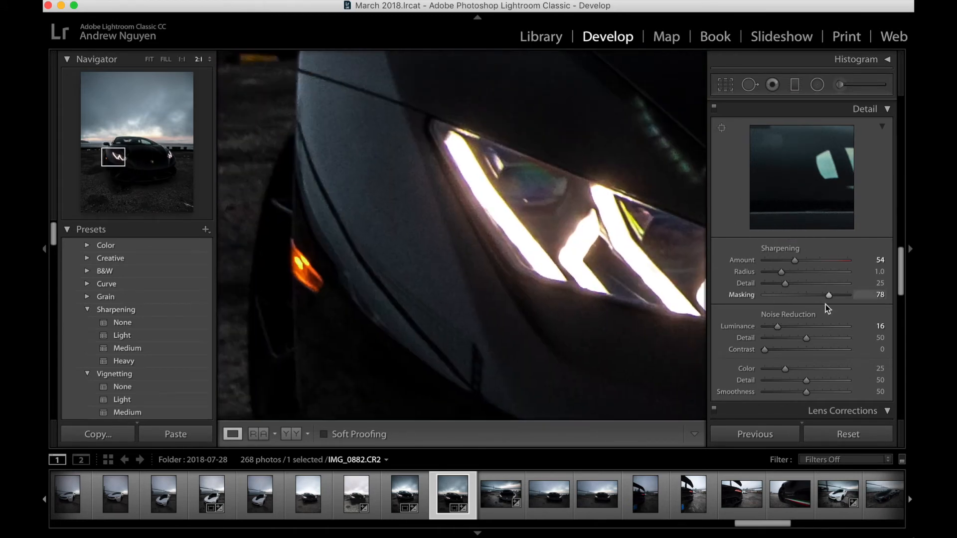
pyautogui.moveTo(777, 327); pyautogui.dragTo(808, 327)
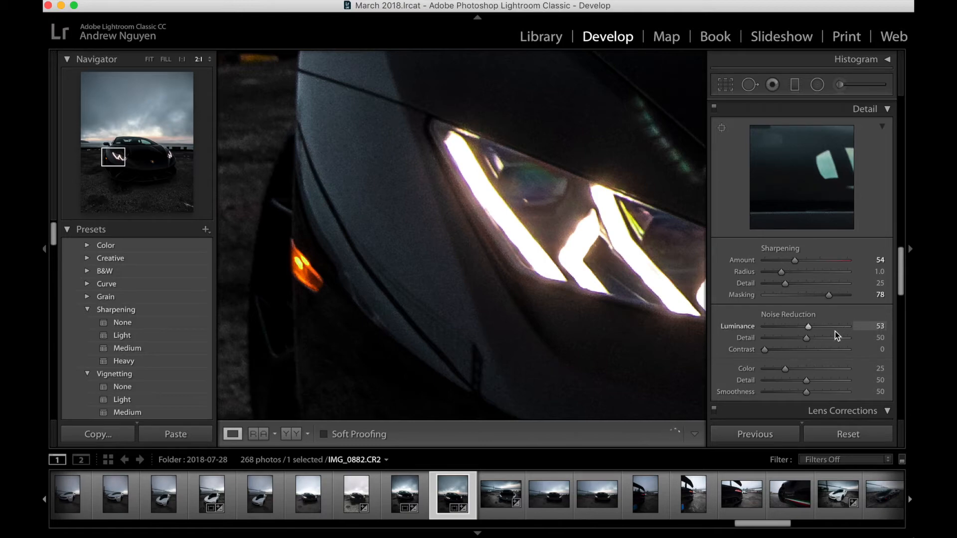
pyautogui.click(401, 220)
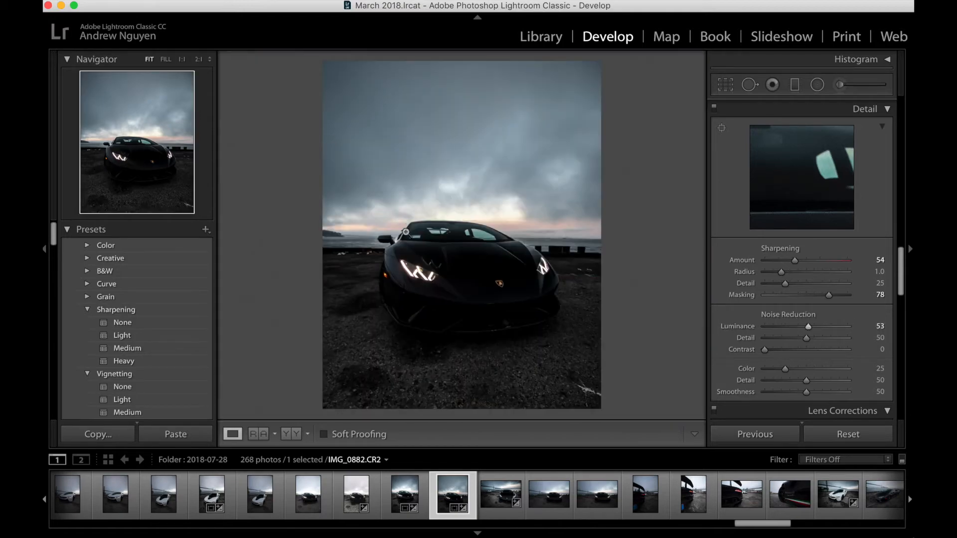
pyautogui.click(406, 237)
pyautogui.moveTo(397, 357); pyautogui.dragTo(513, 75)
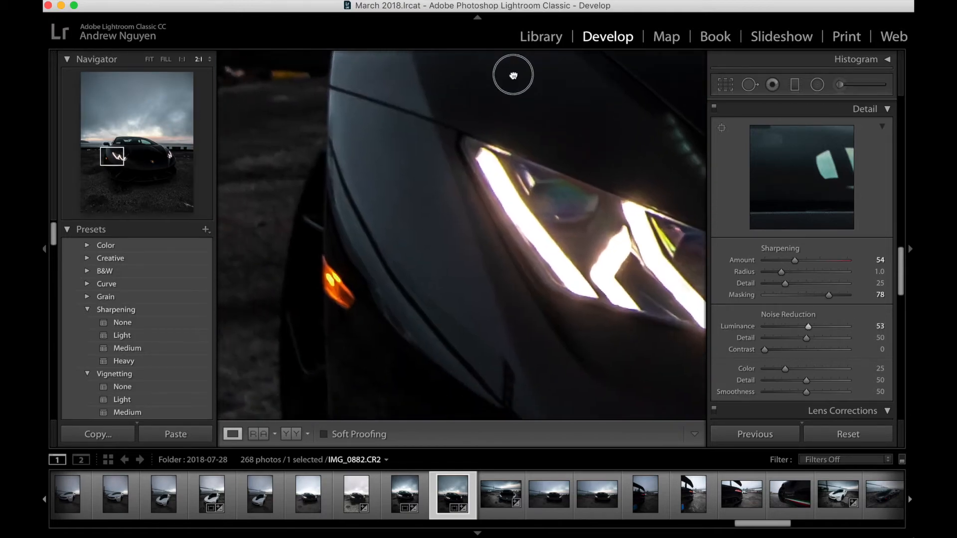
pyautogui.click(437, 206)
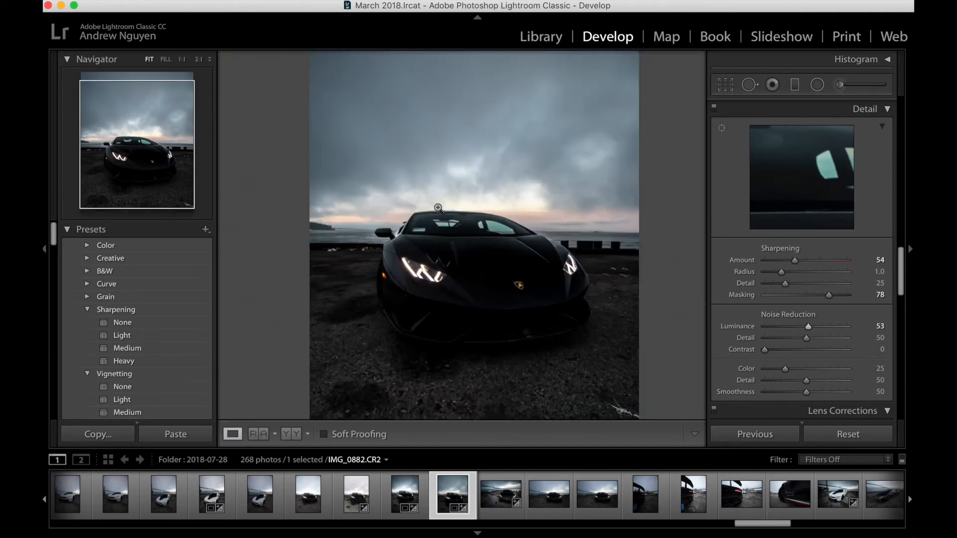
# Step: Set the Luminance noise reduction to 17 and check the headlight area
pyautogui.click(782, 326)
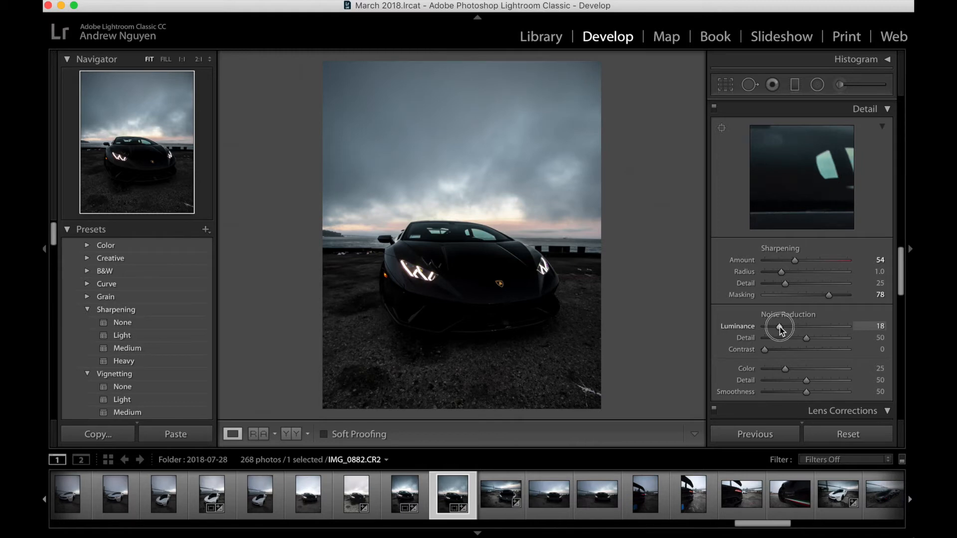
pyautogui.moveTo(780, 329); pyautogui.dragTo(779, 327)
pyautogui.click(438, 273)
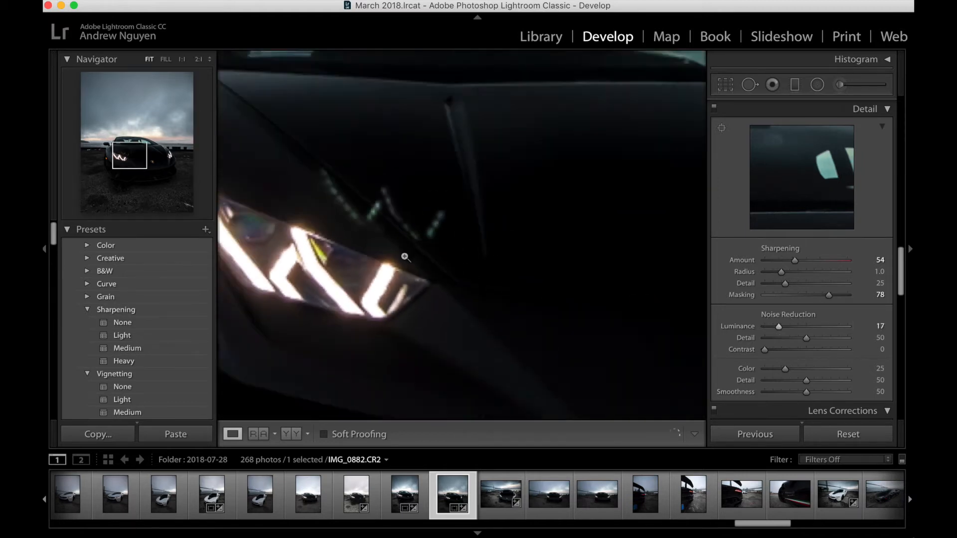
pyautogui.click(405, 257)
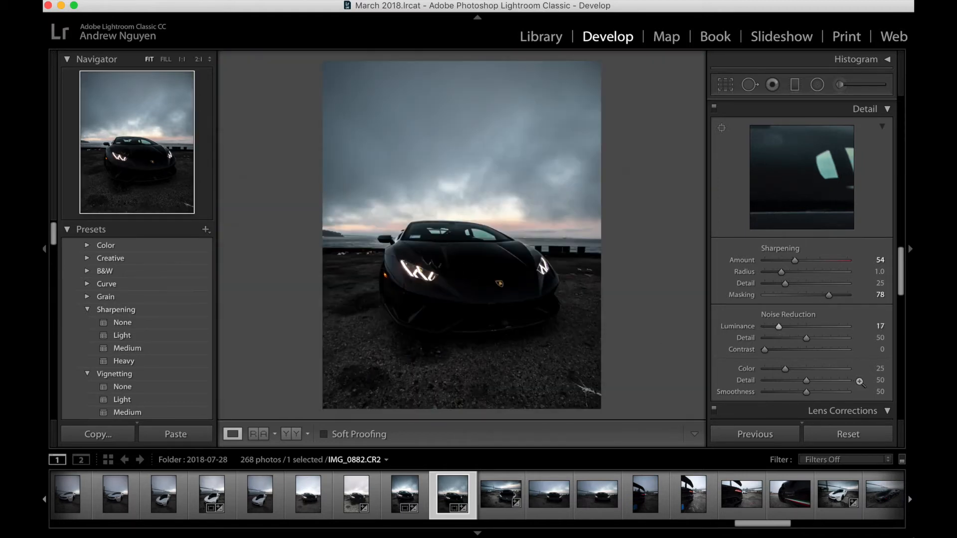
# Step: Try the lens profile corrections on the photo and turn them off again
pyautogui.scroll(-8, 842, 378)
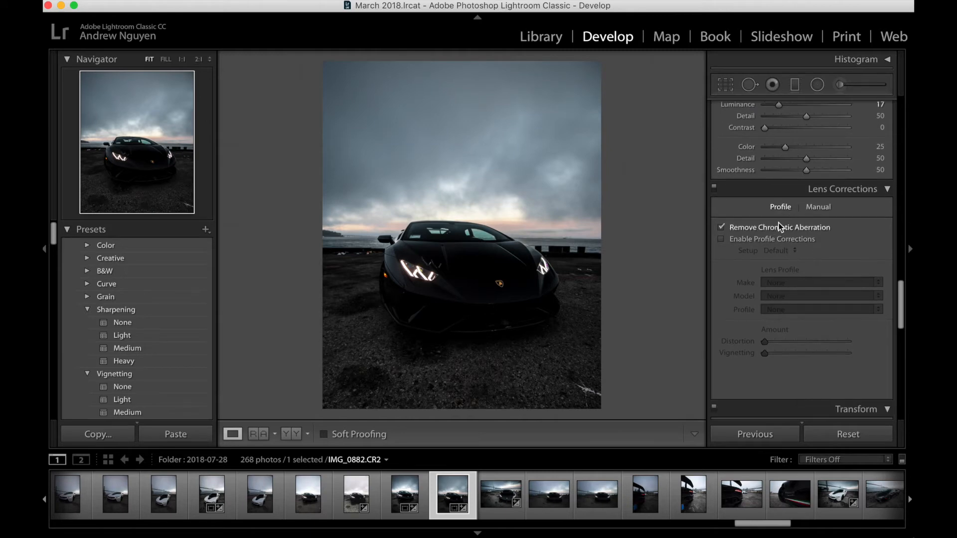
pyautogui.click(776, 240)
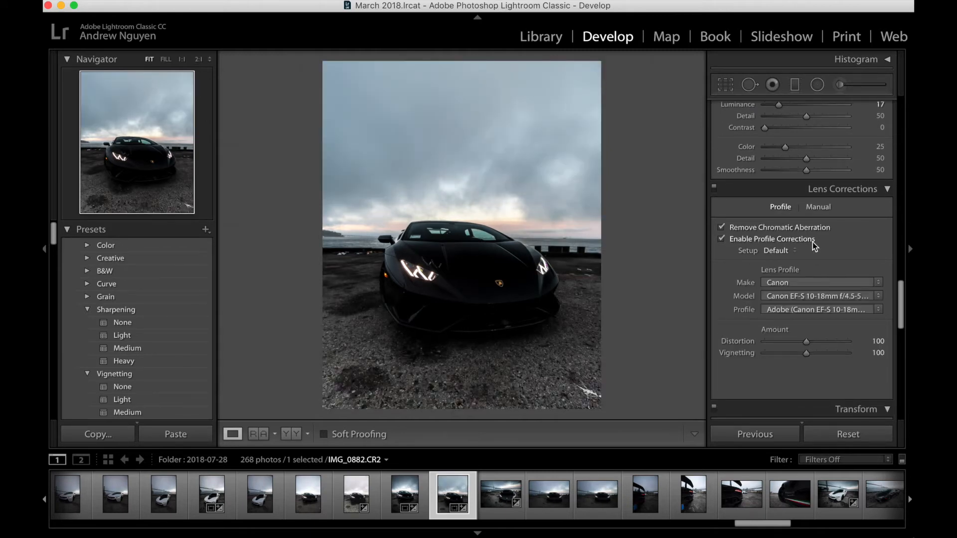
pyautogui.click(764, 240)
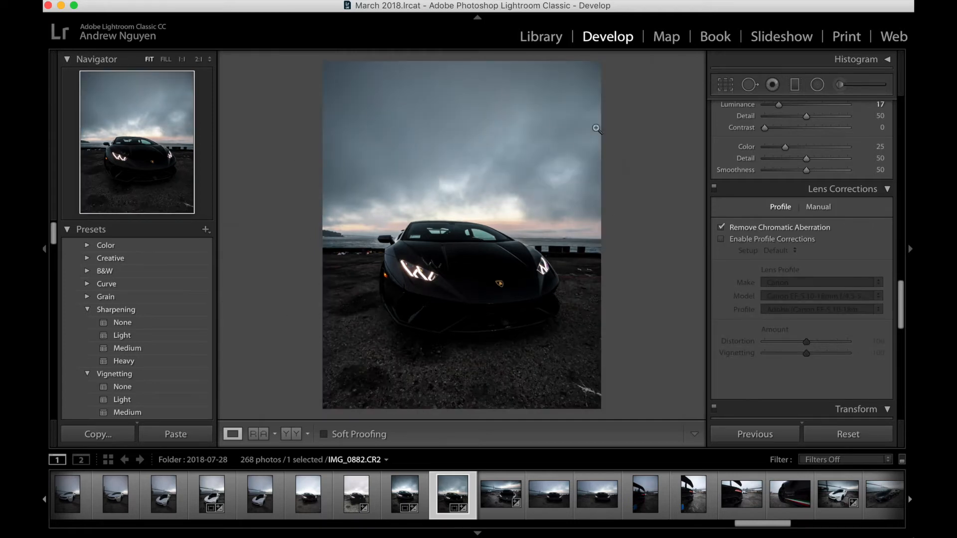
# Step: Place a large inverted radial filter centred on the car and set its Exposure to 0.55
pyautogui.click(817, 85)
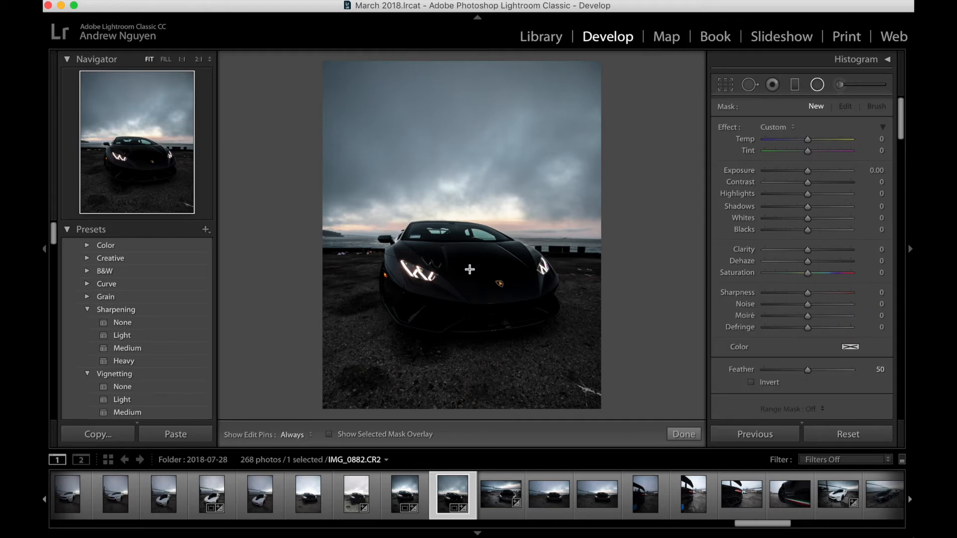
pyautogui.moveTo(463, 258); pyautogui.dragTo(661, 412)
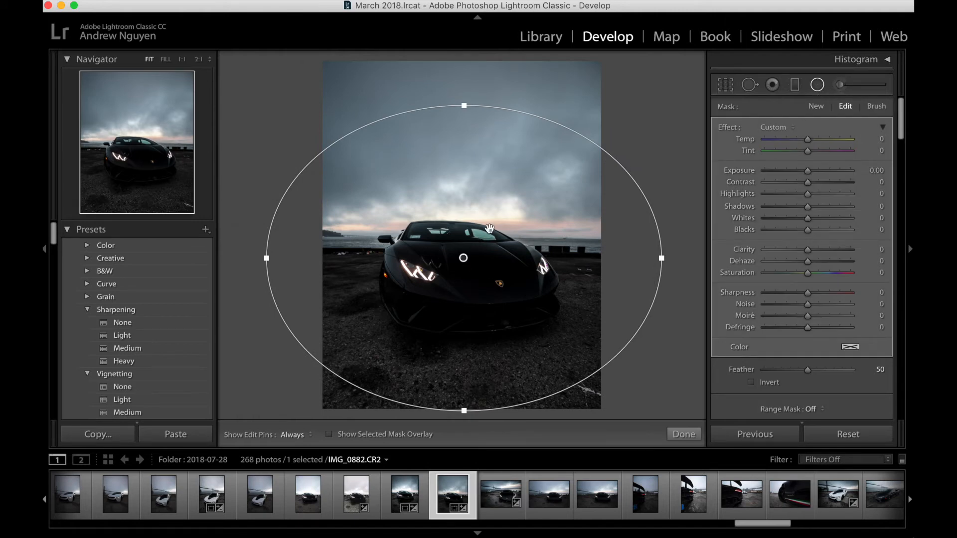
pyautogui.moveTo(463, 258); pyautogui.dragTo(457, 261)
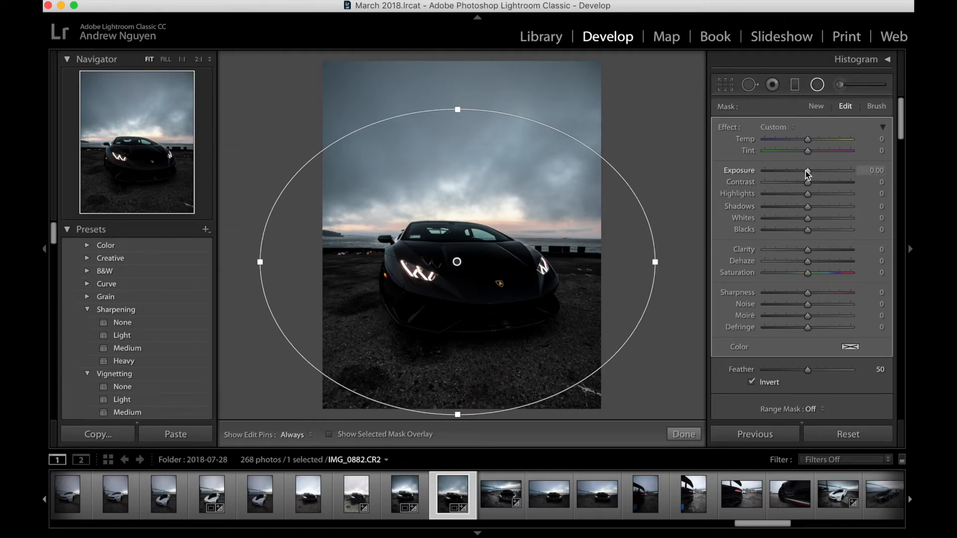
pyautogui.moveTo(805, 171); pyautogui.dragTo(811, 171)
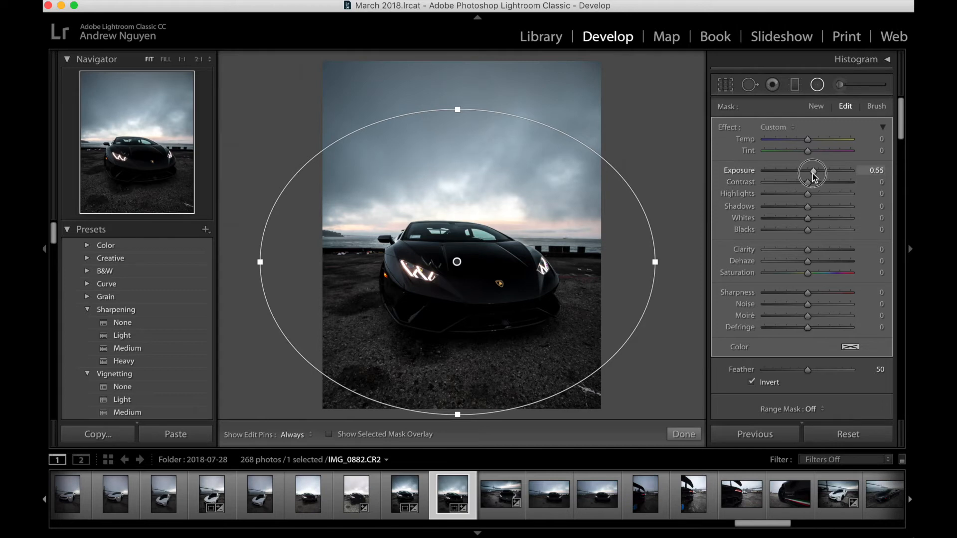
pyautogui.moveTo(812, 173); pyautogui.dragTo(812, 173)
pyautogui.click(686, 434)
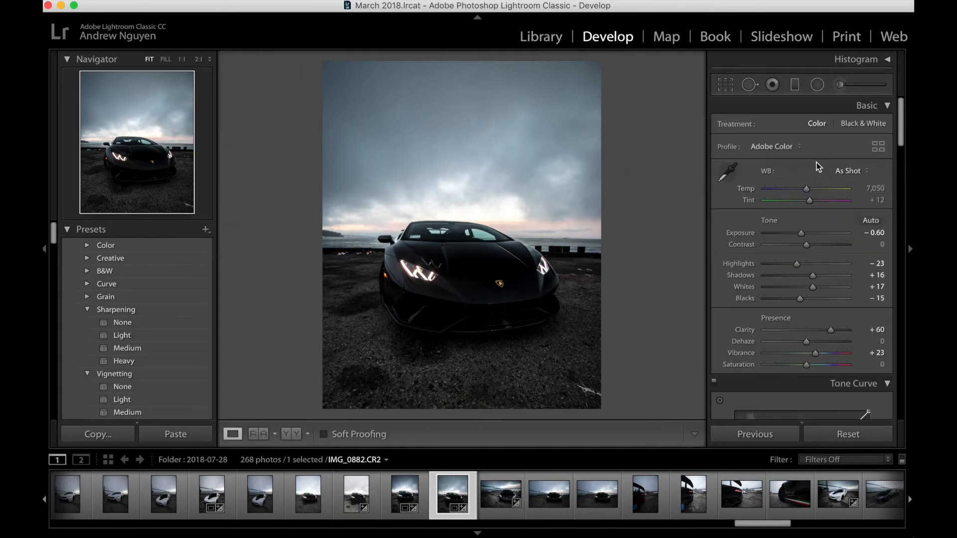
# Step: Set the photo's overall Exposure to −0.70 and readjust the Exposure of the radial filter around the car
pyautogui.moveTo(801, 232); pyautogui.dragTo(801, 235)
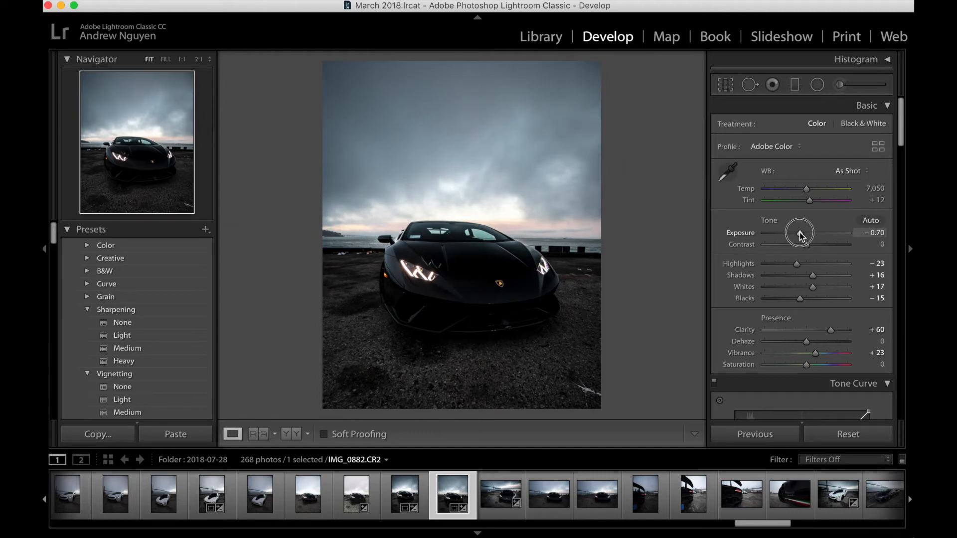
pyautogui.moveTo(799, 234); pyautogui.dragTo(800, 234)
pyautogui.click(817, 84)
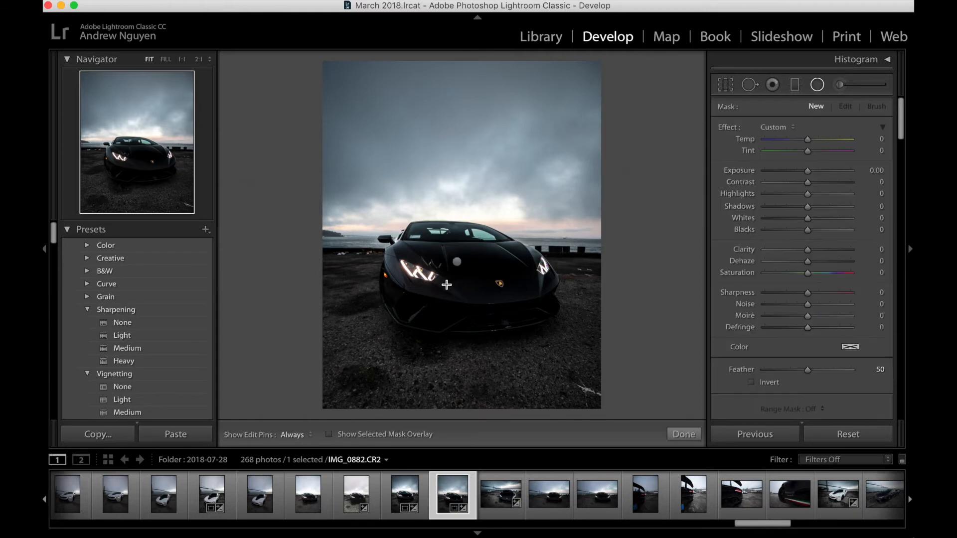
pyautogui.click(456, 262)
pyautogui.moveTo(812, 174); pyautogui.dragTo(814, 174)
pyautogui.click(681, 433)
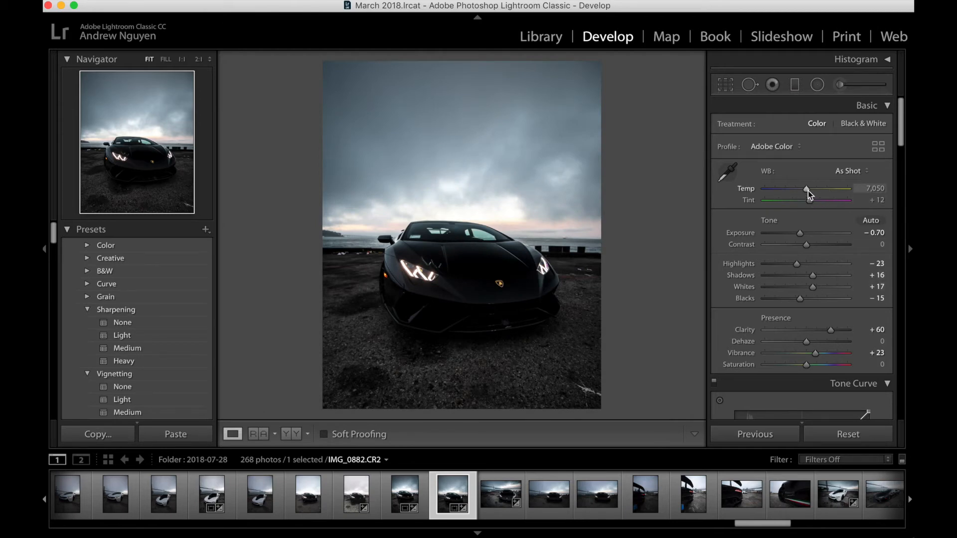
# Step: Add a slight amount of Grain to the photo in the Effects settings
pyautogui.scroll(4, 808, 190)
pyautogui.scroll(4, 808, 194)
pyautogui.scroll(6, 812, 196)
pyautogui.scroll(-5, 812, 195)
pyautogui.scroll(-4, 824, 290)
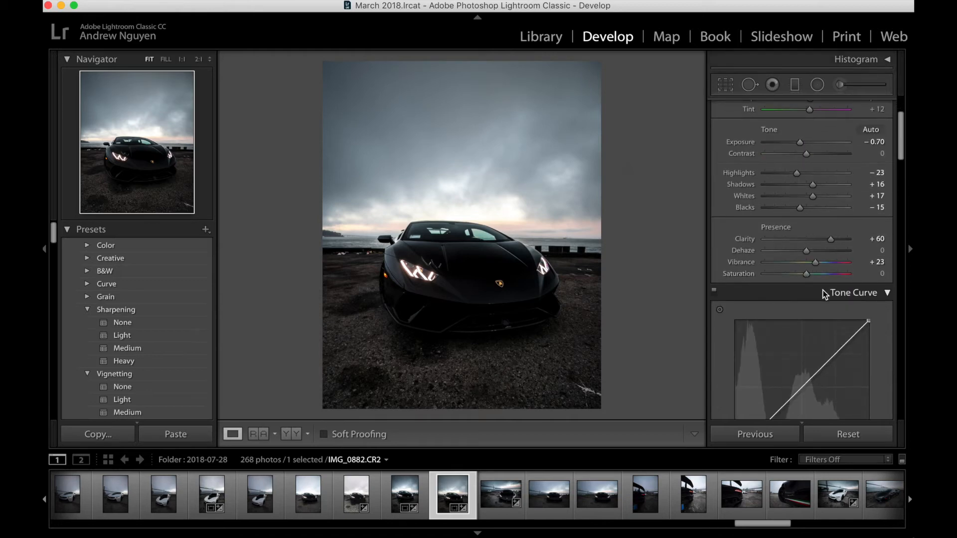
pyautogui.scroll(-3, 823, 292)
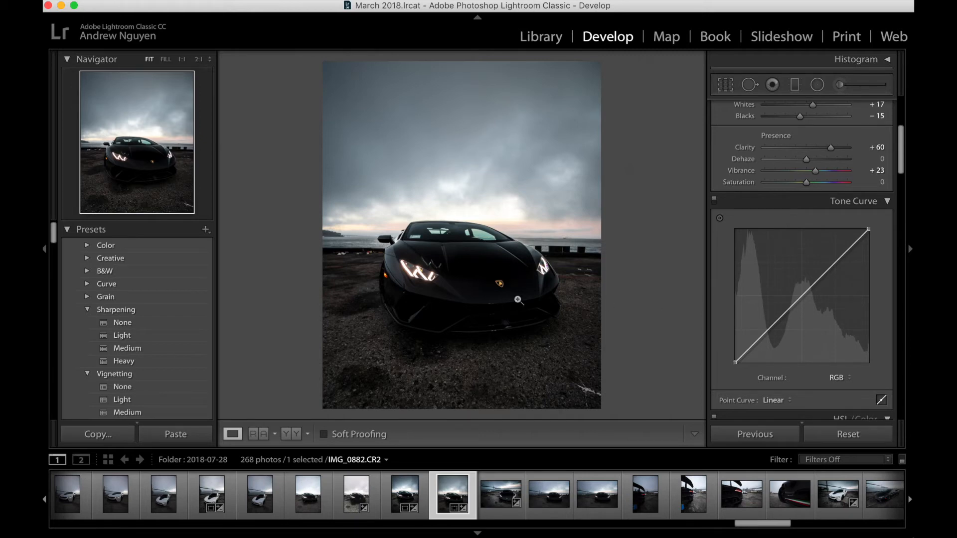
pyautogui.scroll(-15, 711, 319)
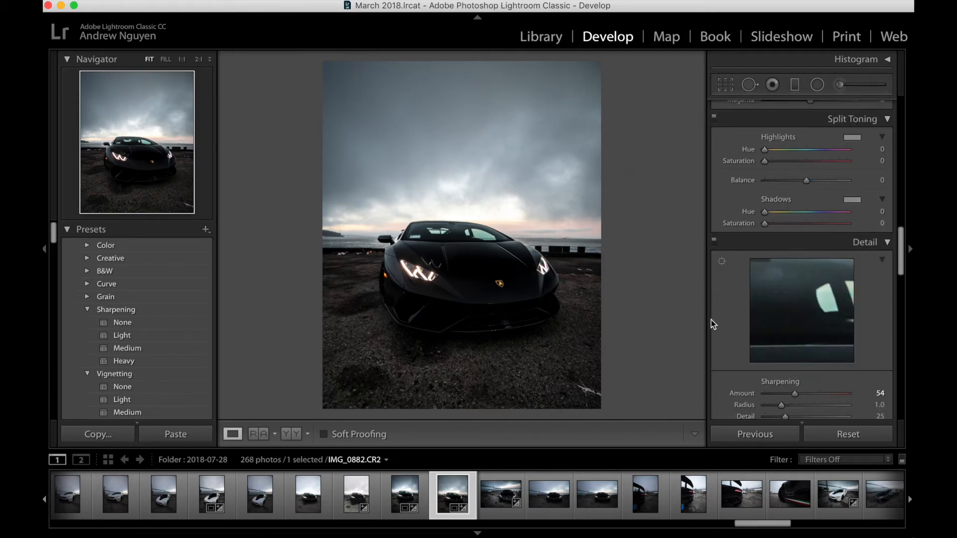
pyautogui.scroll(-10, 710, 319)
pyautogui.scroll(2, 757, 256)
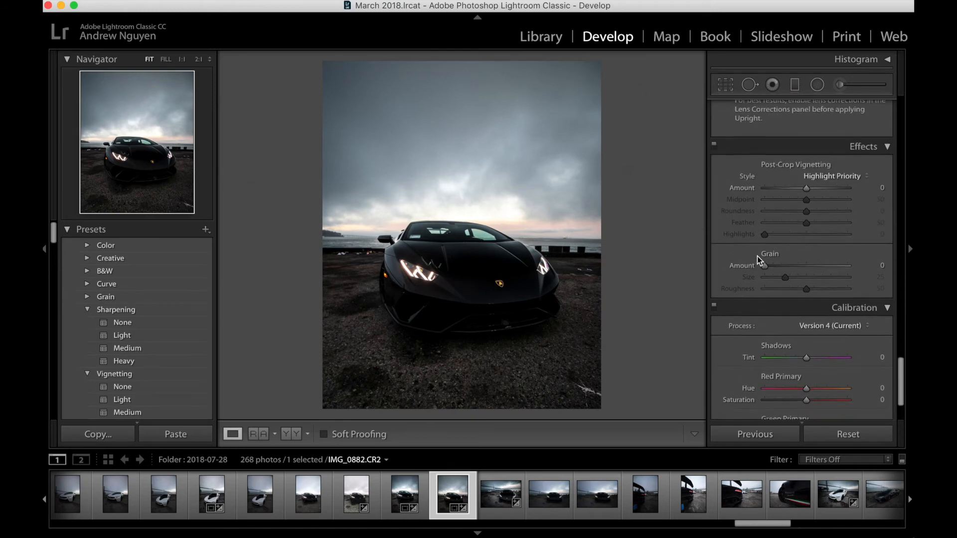
pyautogui.moveTo(768, 268); pyautogui.dragTo(773, 272)
# Step: Try an S-shaped RGB point curve with the black point raised to about 9.8% and the white point slightly lowered
pyautogui.scroll(5, 752, 210)
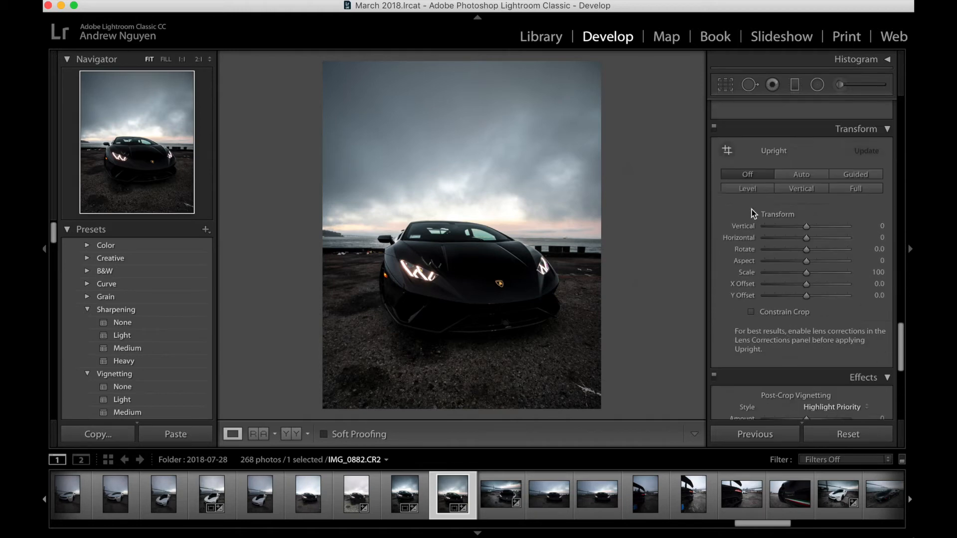
pyautogui.scroll(10, 752, 209)
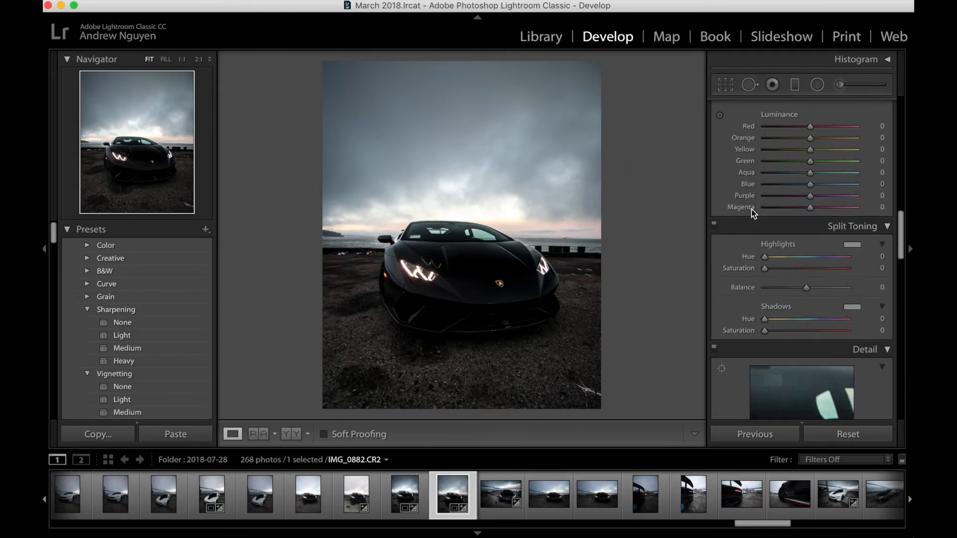
pyautogui.scroll(10, 753, 212)
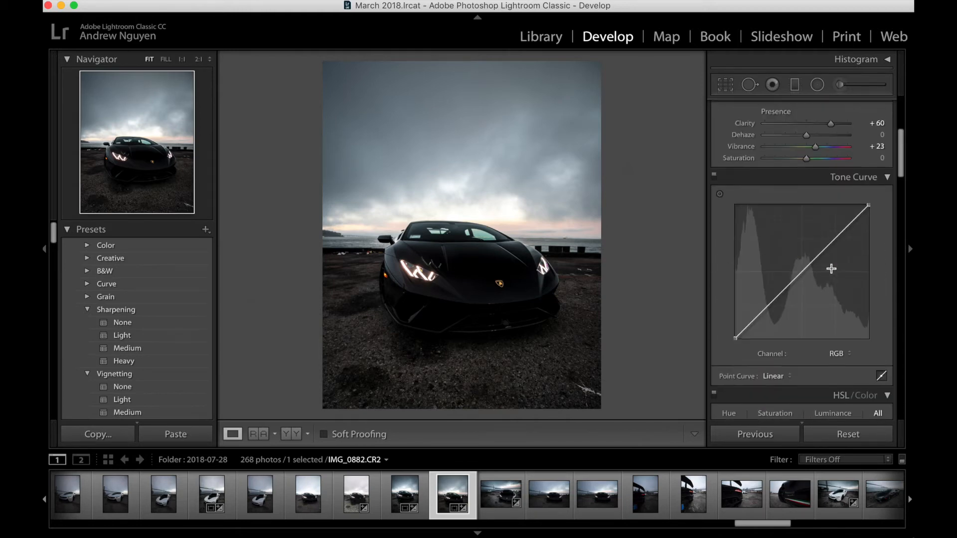
pyautogui.scroll(2, 831, 268)
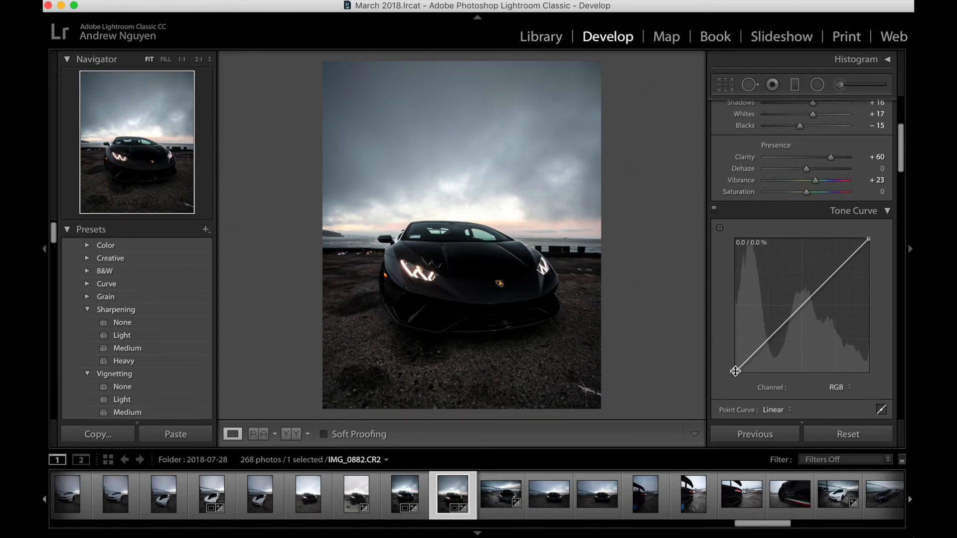
pyautogui.moveTo(735, 371); pyautogui.dragTo(735, 361)
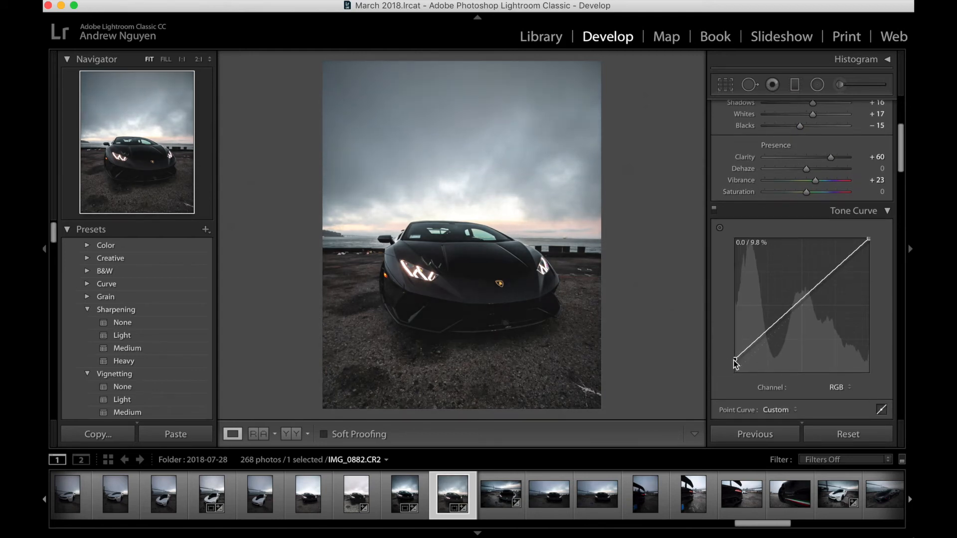
pyautogui.moveTo(759, 349); pyautogui.dragTo(757, 350)
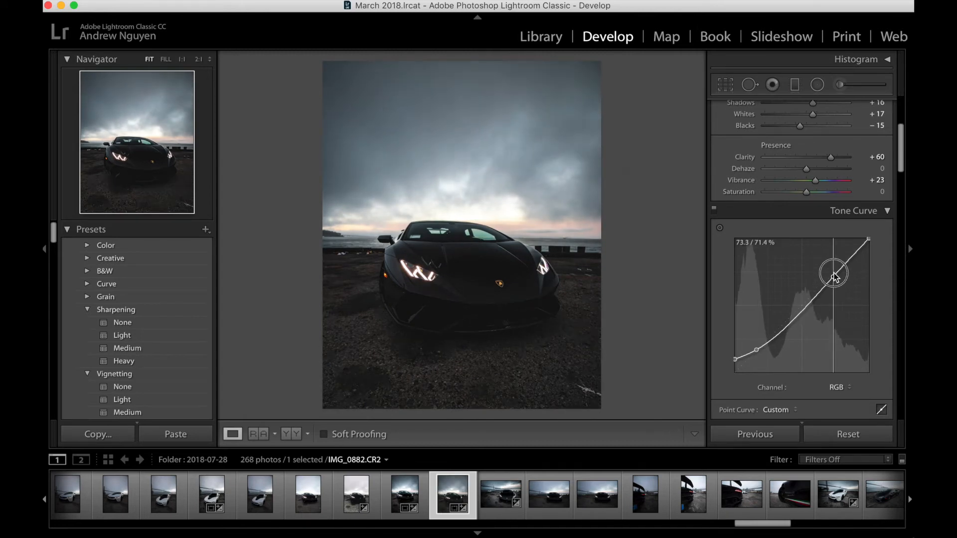
pyautogui.moveTo(833, 271); pyautogui.dragTo(839, 268)
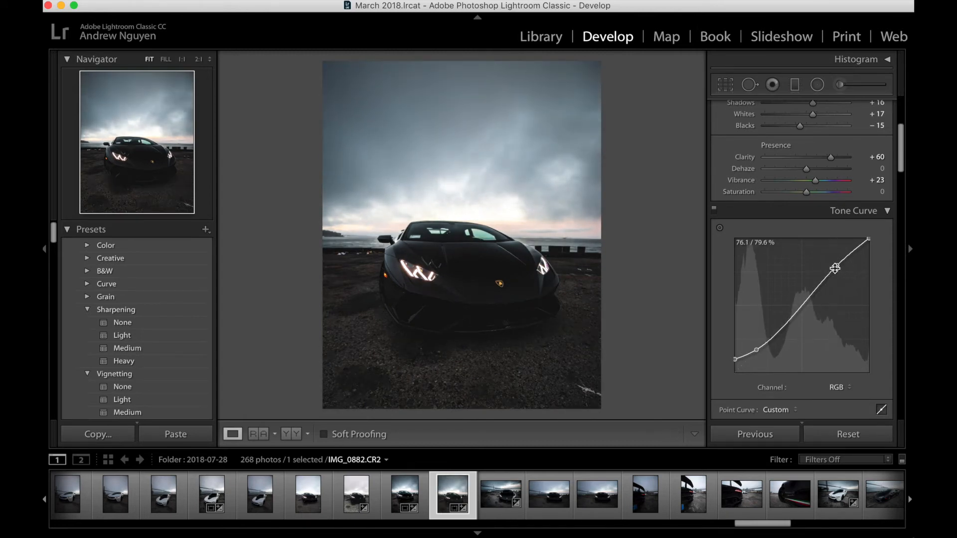
pyautogui.moveTo(804, 302); pyautogui.dragTo(804, 305)
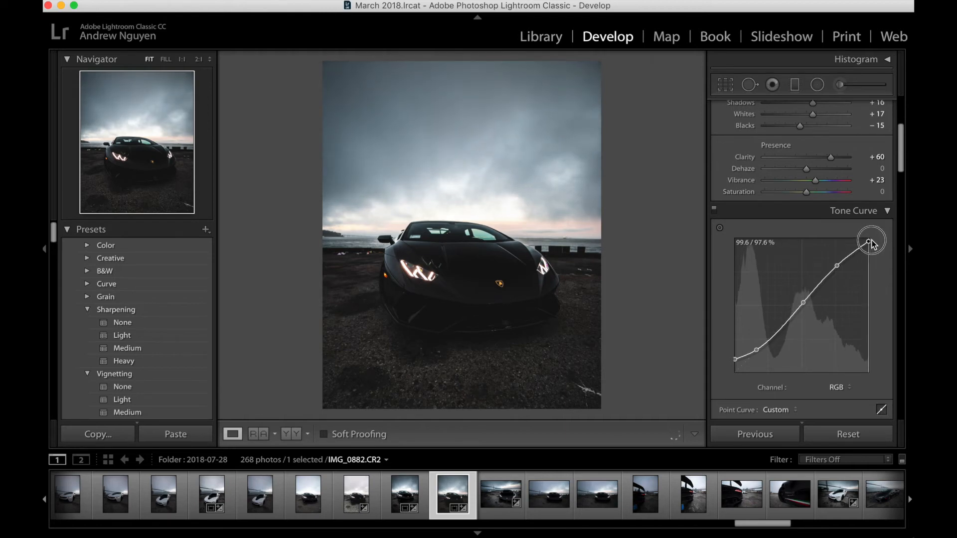
pyautogui.moveTo(875, 236); pyautogui.dragTo(870, 244)
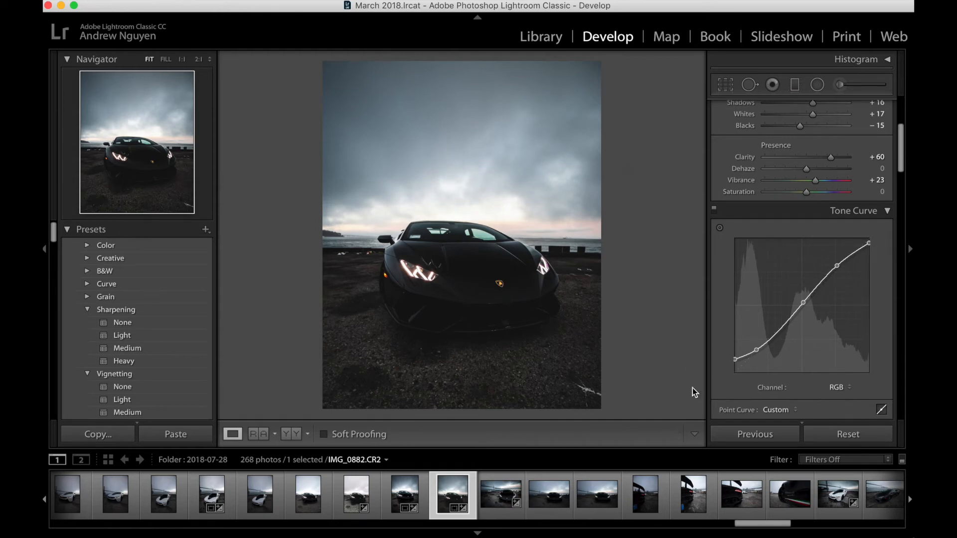
# Step: Compare the photo with its before version and reset the RGB tone curve to linear
pyautogui.press('\\')
pyautogui.press('\\')
pyautogui.press('\\')
pyautogui.press('\\')
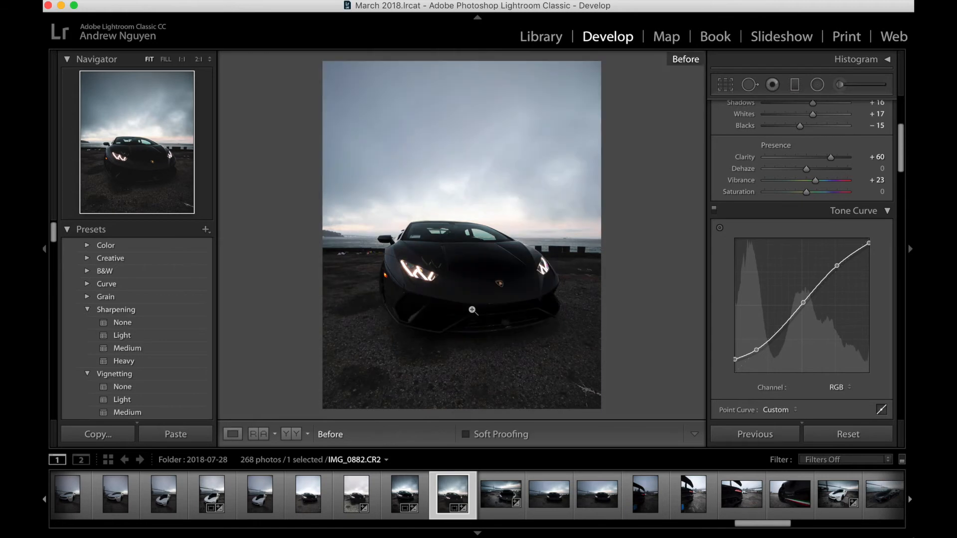
pyautogui.moveTo(467, 309); pyautogui.dragTo(499, 223)
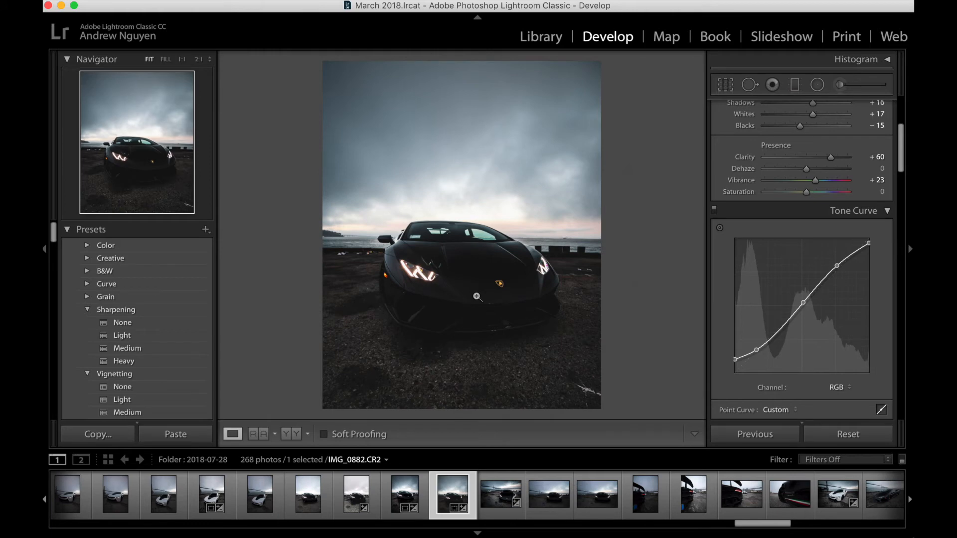
pyautogui.rightClick(787, 318)
pyautogui.click(795, 329)
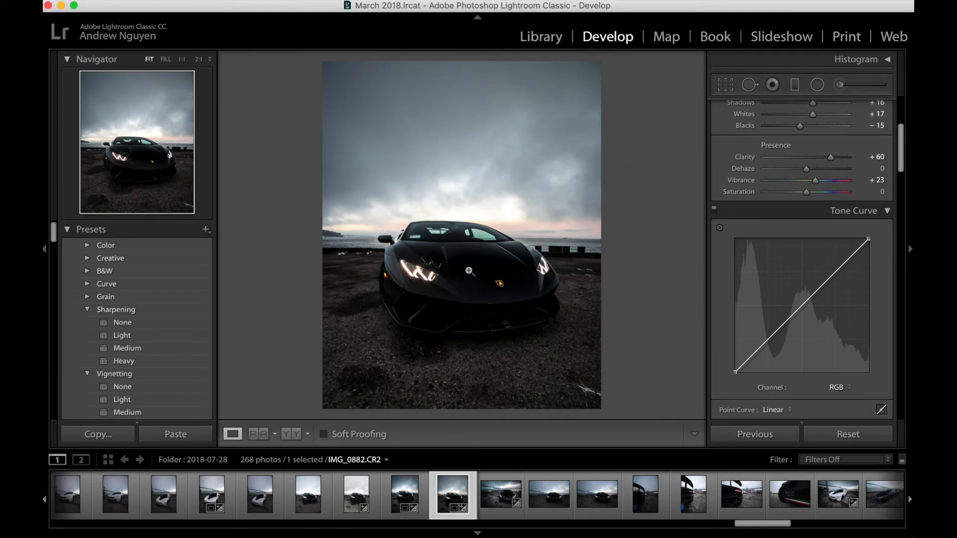
# Step: Toggle between the before and after versions to review the whole edit
pyautogui.press('\\')
pyautogui.press('\\')
pyautogui.press('\\')
pyautogui.press('\\')
pyautogui.press('\\')
pyautogui.press('\\')
pyautogui.press('\\')
pyautogui.press('\\')
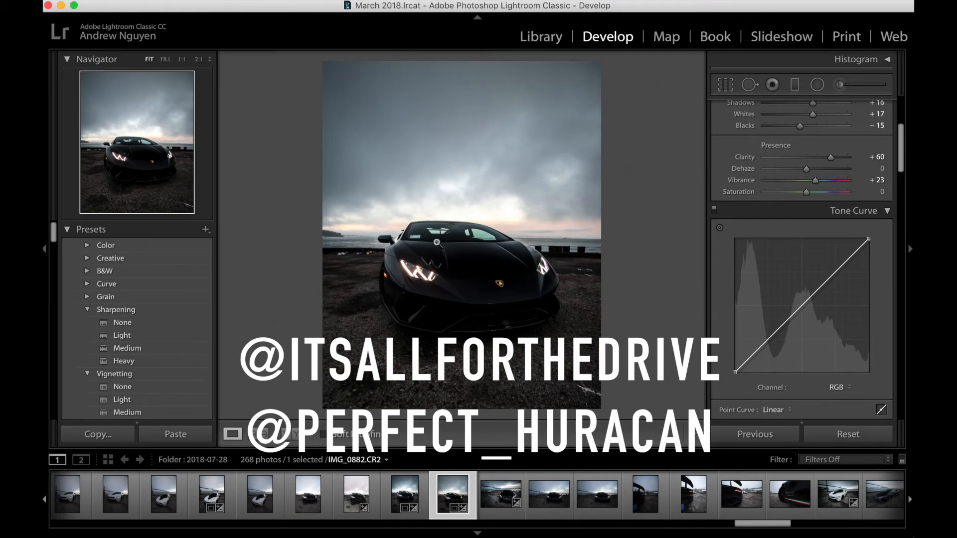
# Step: Inspect the green light reflections on the hood above the headlight and open the photo in Photoshop for retouching
pyautogui.click(425, 253)
pyautogui.click(425, 256)
pyautogui.click(417, 268)
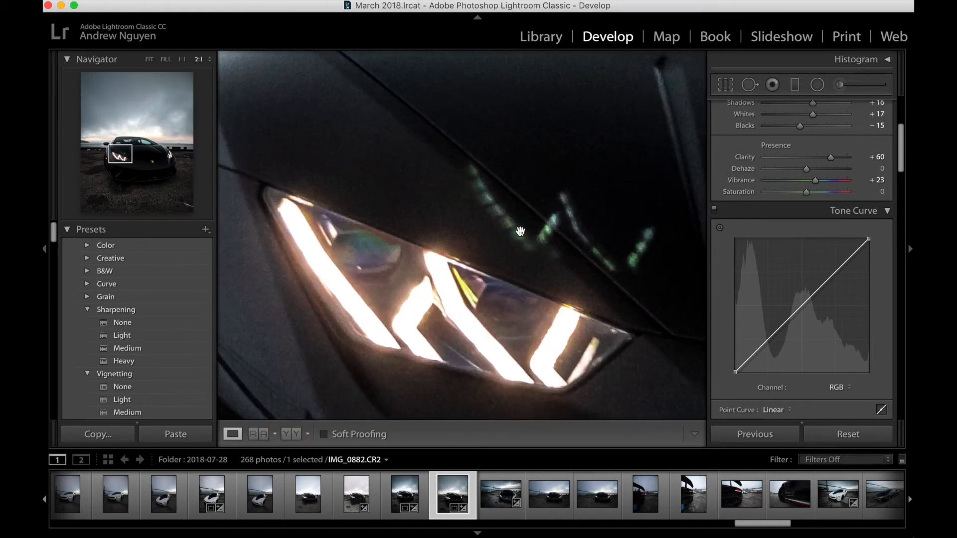
pyautogui.click(557, 216)
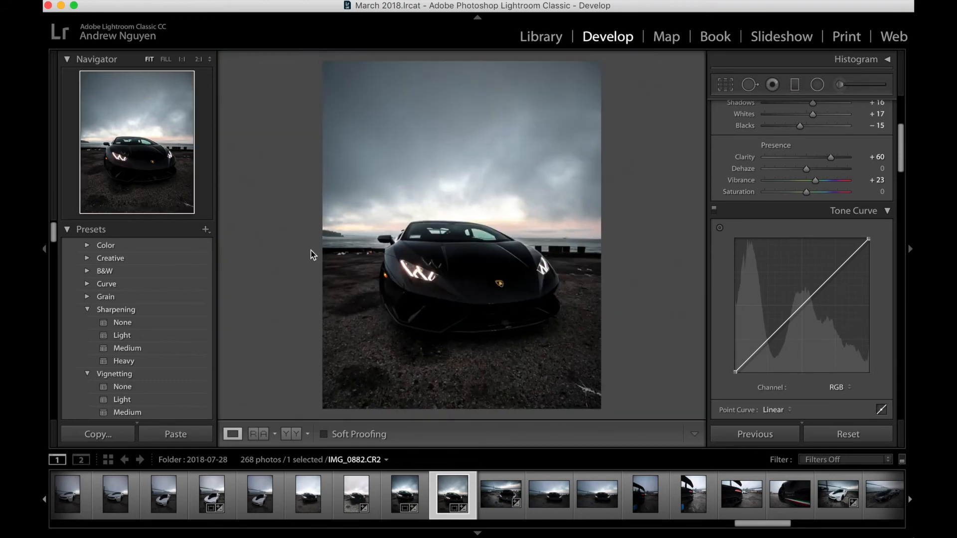
pyautogui.click(441, 249)
pyautogui.click(443, 250)
pyautogui.rightClick(429, 285)
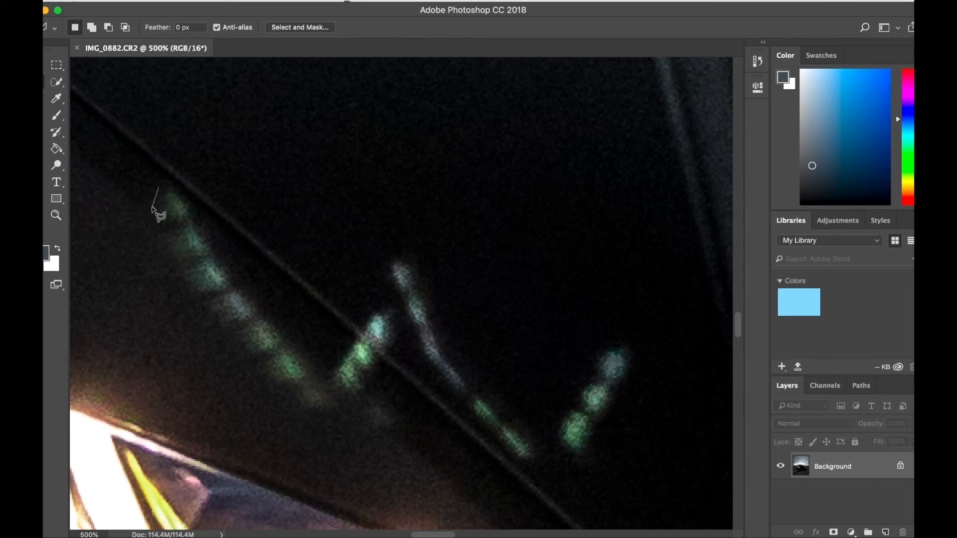
# Step: Outline the long curved green reflection beside the hood crease with the Polygonal Lasso and remove it with a Content-Aware fill
pyautogui.click(152, 206)
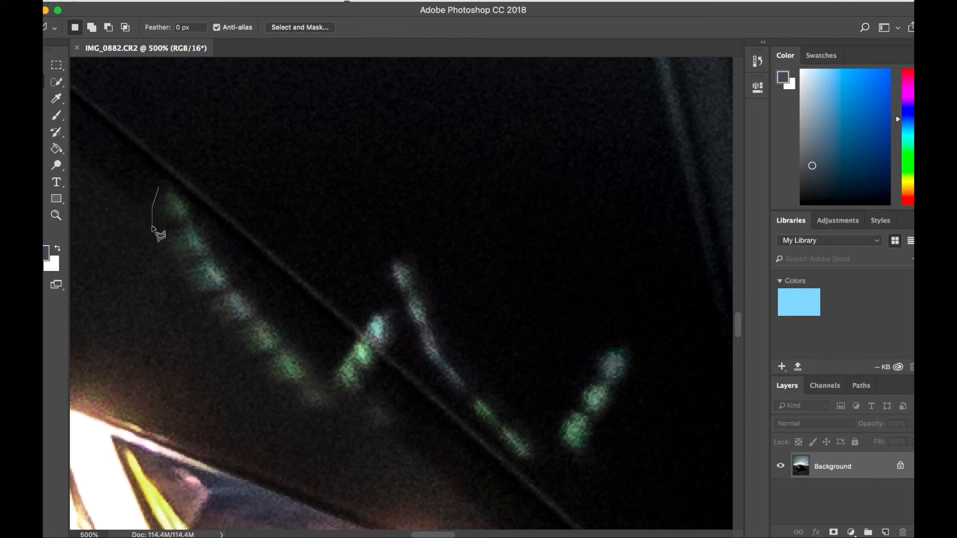
pyautogui.click(195, 299)
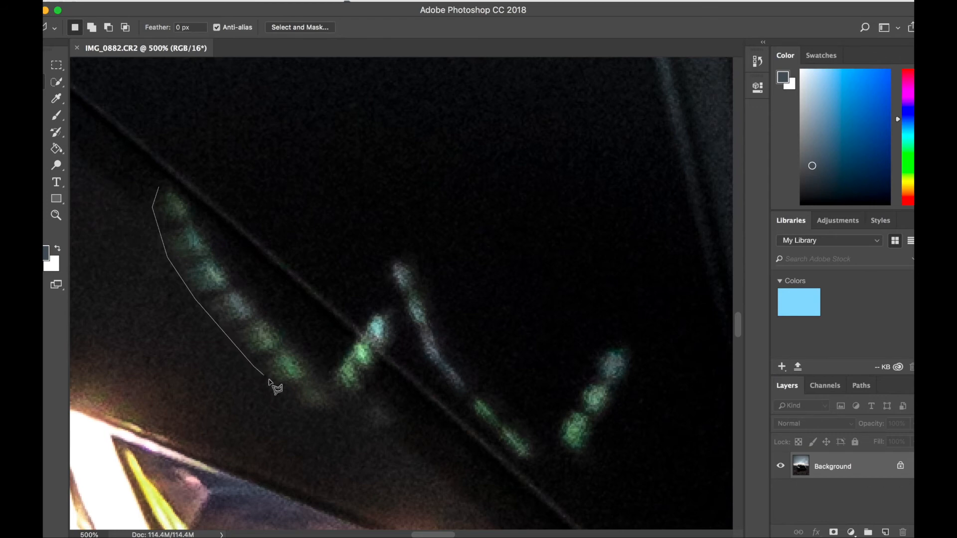
pyautogui.click(294, 405)
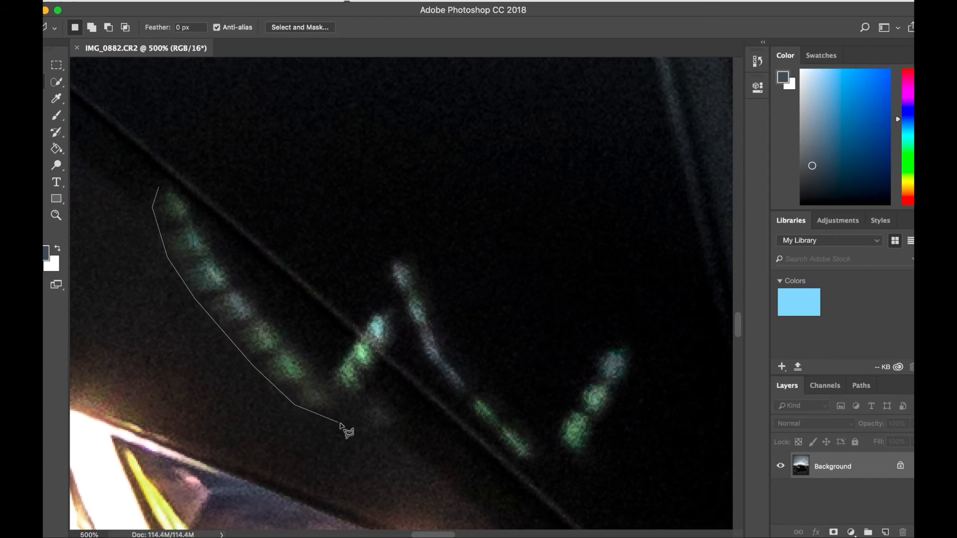
pyautogui.click(373, 429)
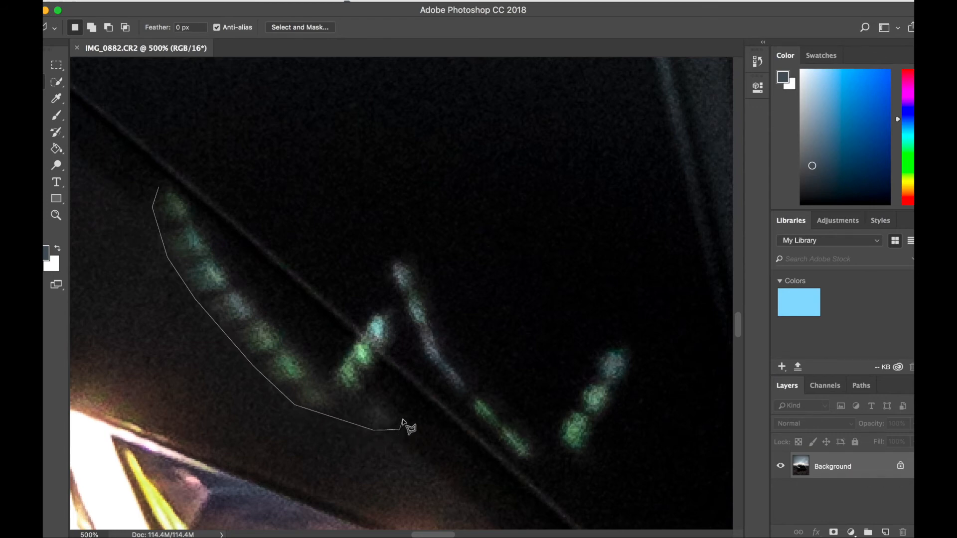
pyautogui.click(402, 412)
pyautogui.click(369, 387)
pyautogui.click(325, 370)
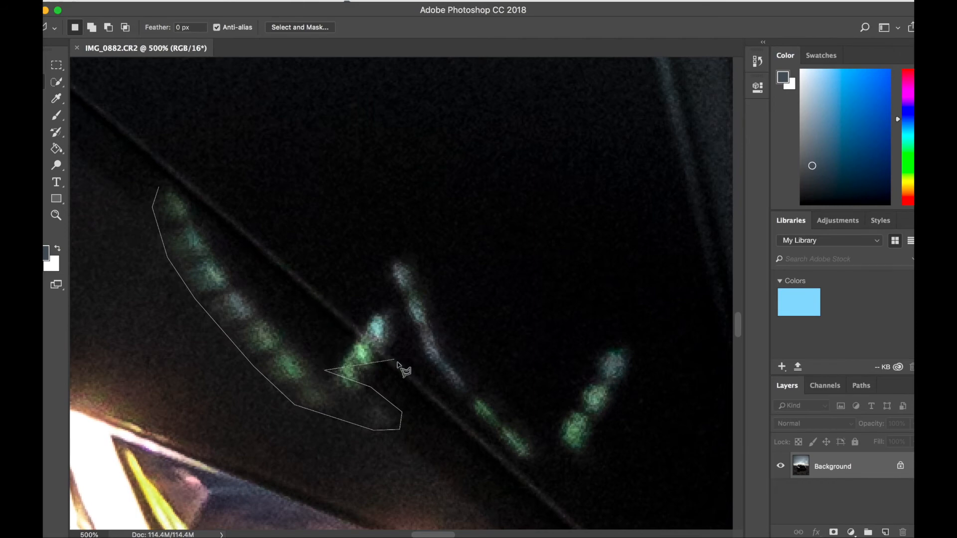
pyautogui.click(248, 294)
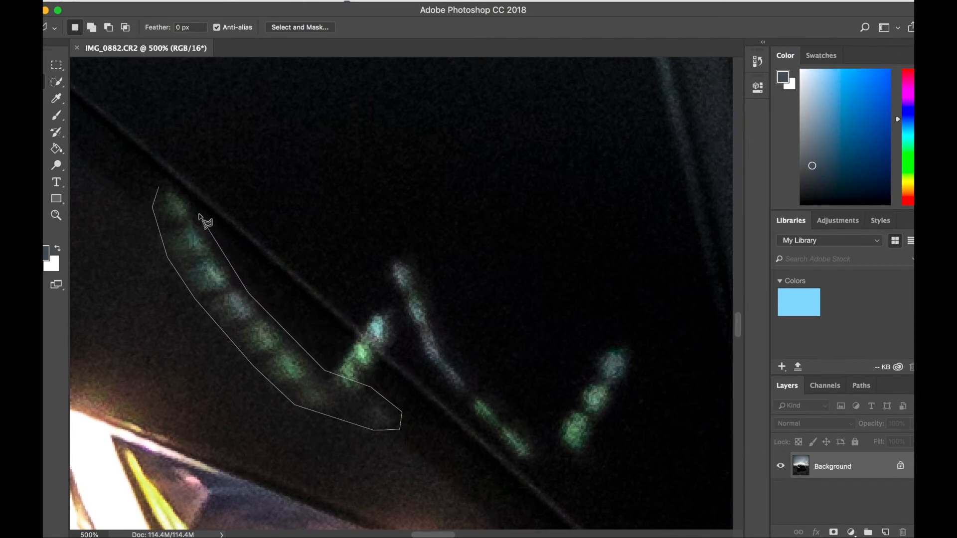
pyautogui.click(191, 194)
pyautogui.click(160, 187)
pyautogui.click(128, 1)
pyautogui.moveTo(154, 0)
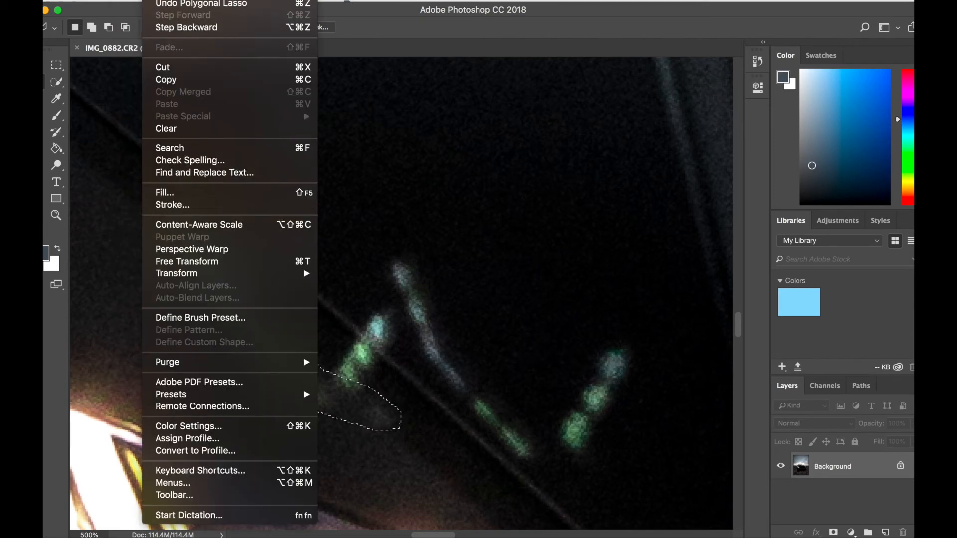
pyautogui.click(168, 193)
pyautogui.press('Return')
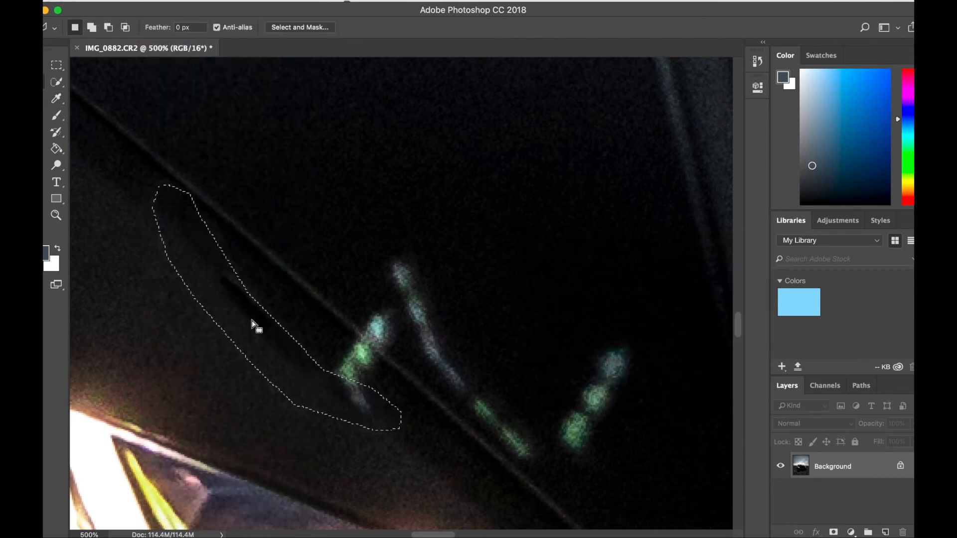
# Step: Select the part of the short green reflection below the hood crease and replace it with a Content-Aware fill at 100% opacity
pyautogui.moveTo(350, 341)
pyautogui.mouseDown()
pyautogui.moveTo(327, 374)
pyautogui.moveTo(331, 390)
pyautogui.moveTo(379, 425)
pyautogui.moveTo(366, 386)
pyautogui.moveTo(381, 361)
pyautogui.moveTo(356, 336)
pyautogui.mouseUp()
pyautogui.click(353, 337)
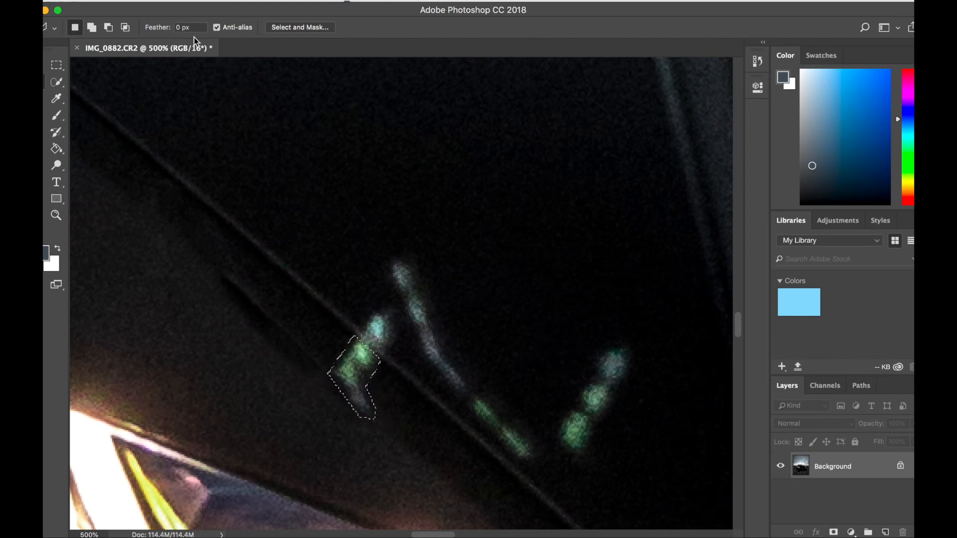
pyautogui.click(152, 0)
pyautogui.click(167, 192)
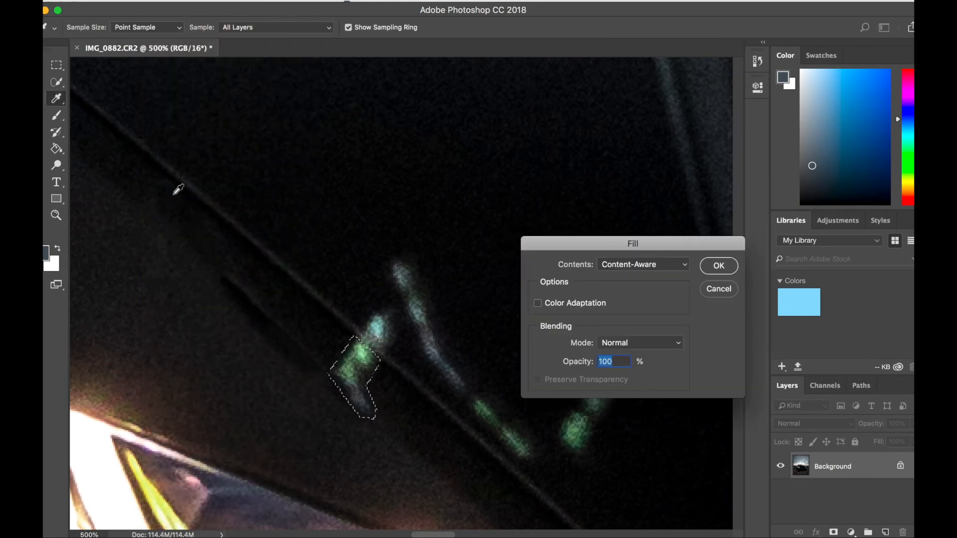
pyautogui.press('Return')
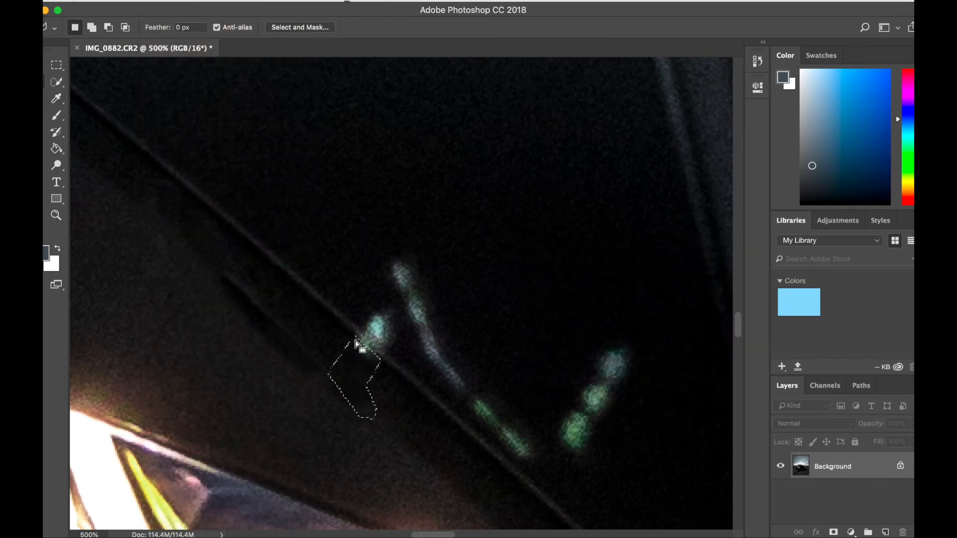
# Step: Outline the narrow dark streak left where the long reflection was and smooth it out with a Content-Aware fill
pyautogui.click(202, 268)
pyautogui.click(316, 397)
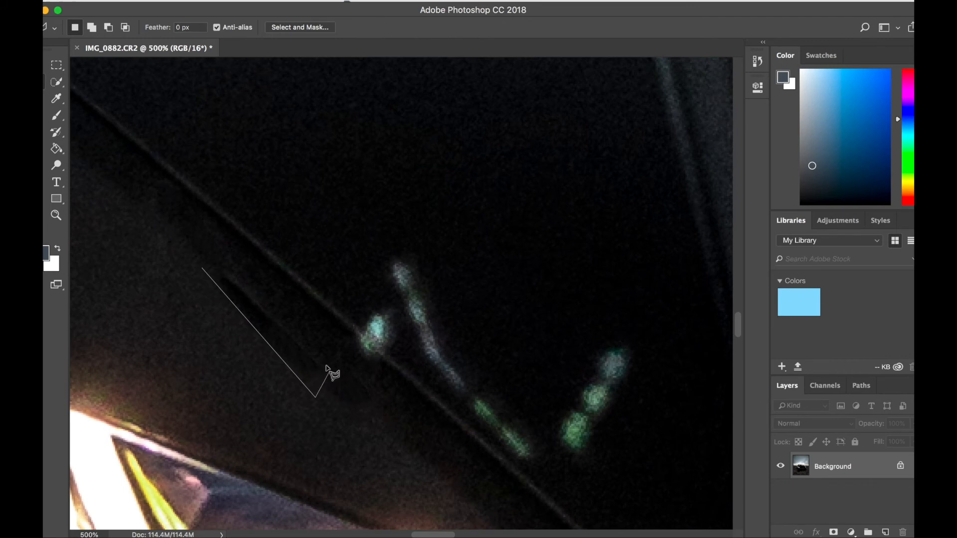
pyautogui.click(329, 371)
pyautogui.click(225, 266)
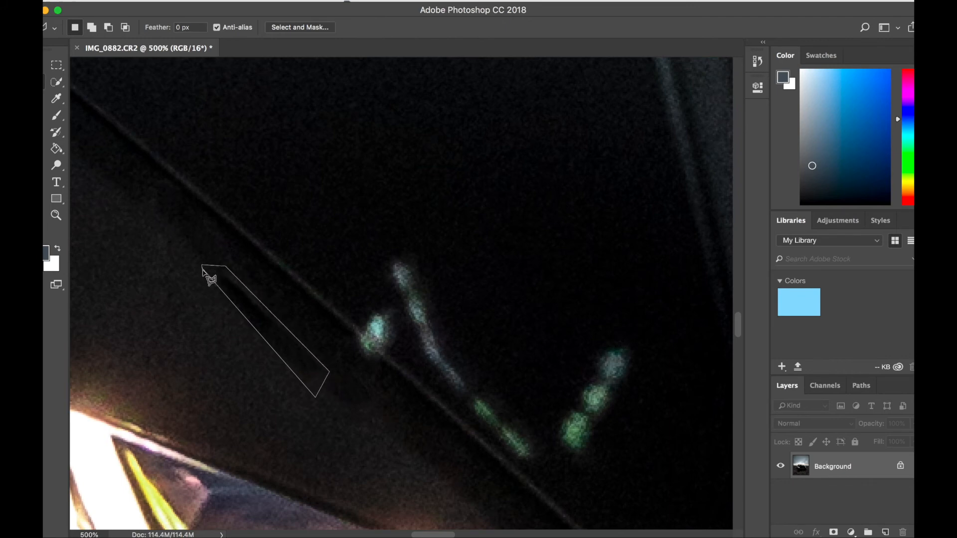
pyautogui.click(202, 268)
pyautogui.click(127, 1)
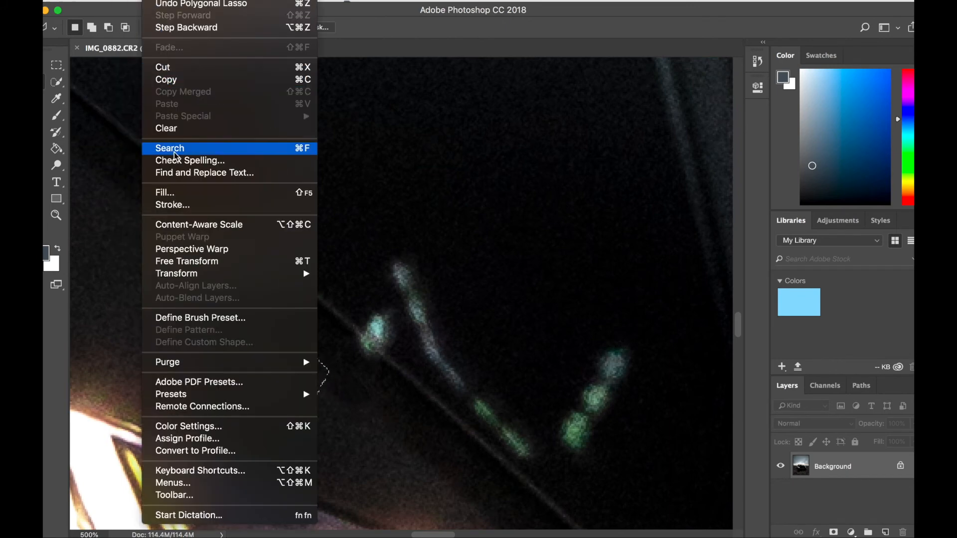
pyautogui.click(172, 194)
pyautogui.press('Return')
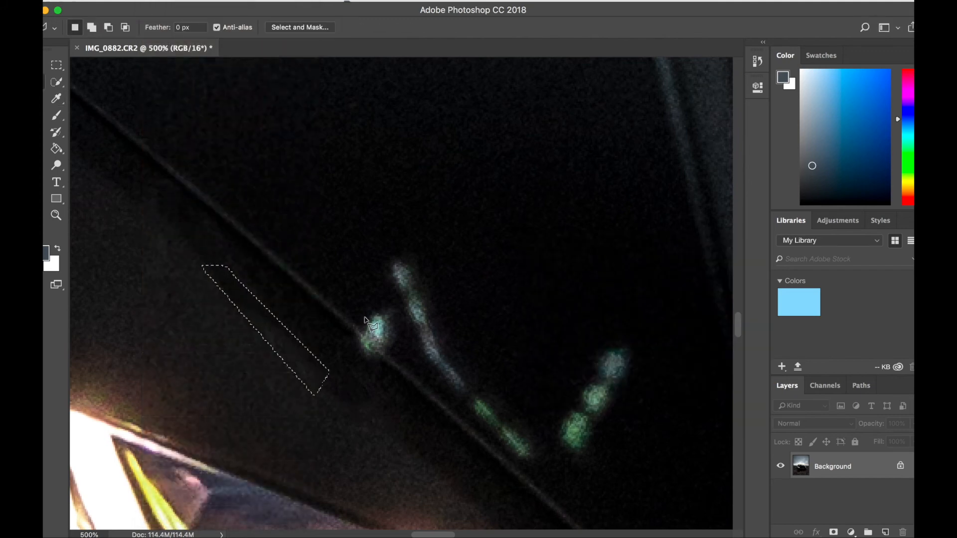
# Step: Select the small green remnant just under the hood crease and apply a Content-Aware fill at 100% opacity
pyautogui.click(366, 354)
pyautogui.click(380, 356)
pyautogui.click(152, 1)
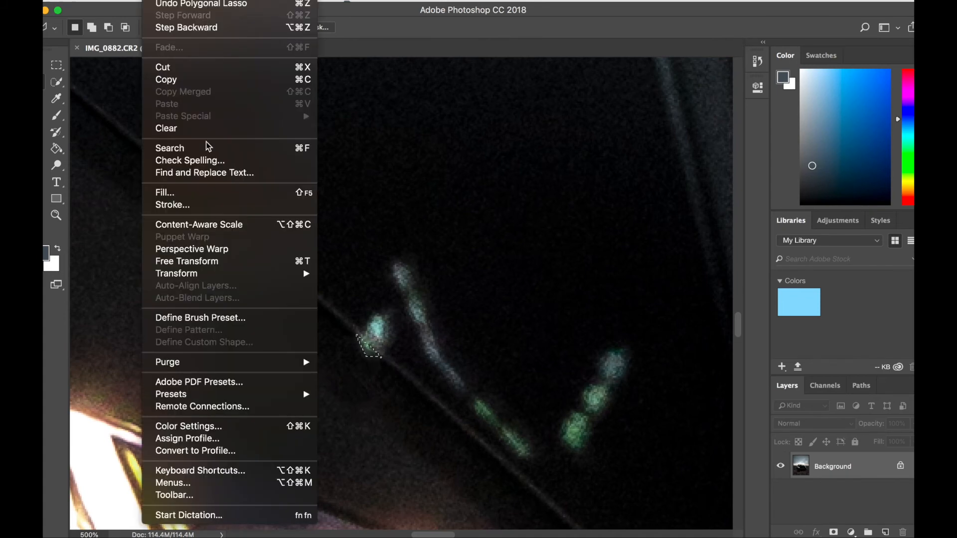
pyautogui.click(195, 192)
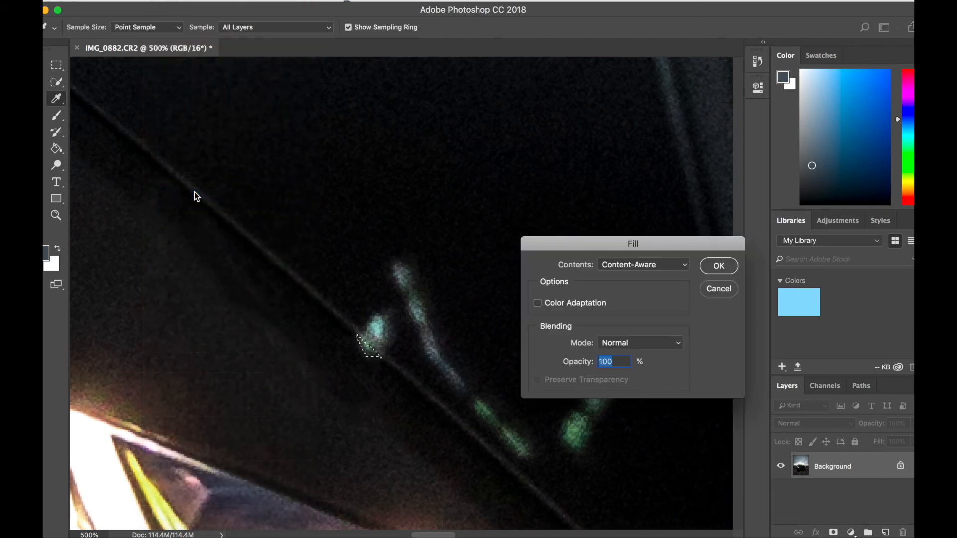
pyautogui.press('Return')
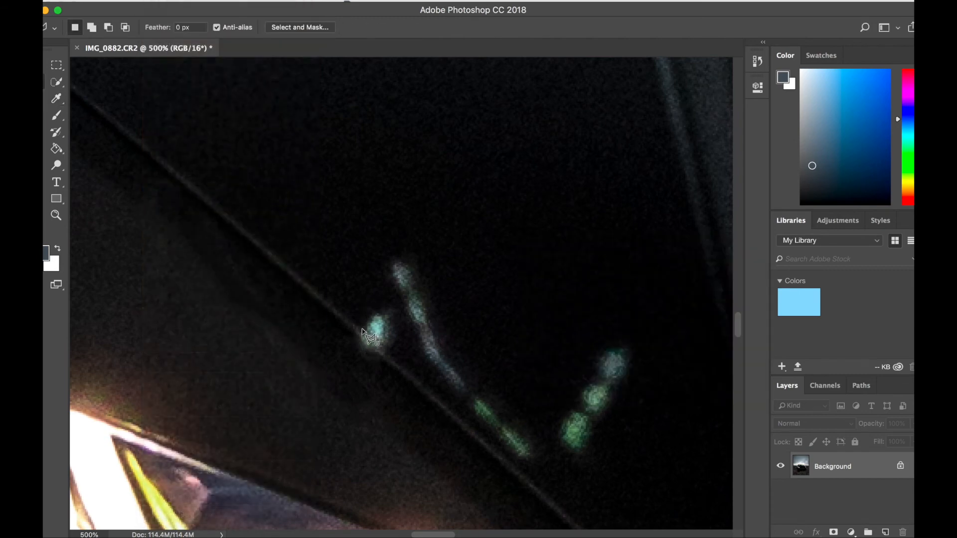
# Step: Outline the bluish spot just above the hood crease and remove it with a Content-Aware fill
pyautogui.click(370, 309)
pyautogui.click(364, 330)
pyautogui.click(153, 1)
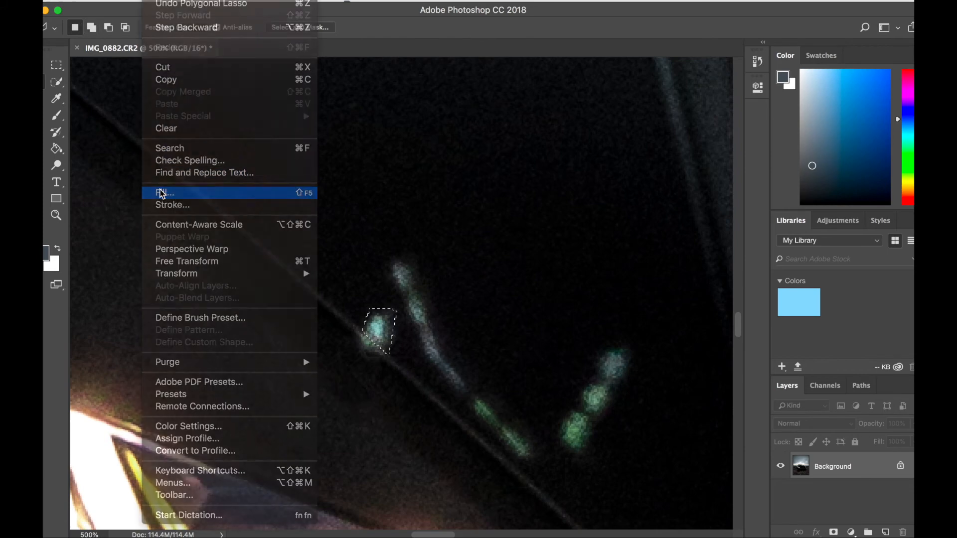
pyautogui.click(161, 191)
pyautogui.press('Return')
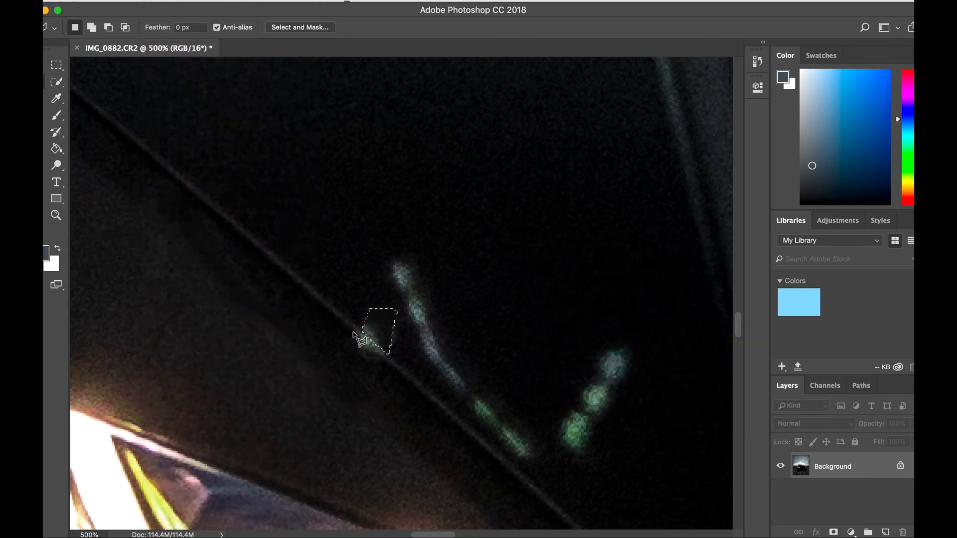
# Step: Outline the lower half of the green remnant on the hood crease and replace it with a Content-Aware fill
pyautogui.click(365, 355)
pyautogui.click(382, 354)
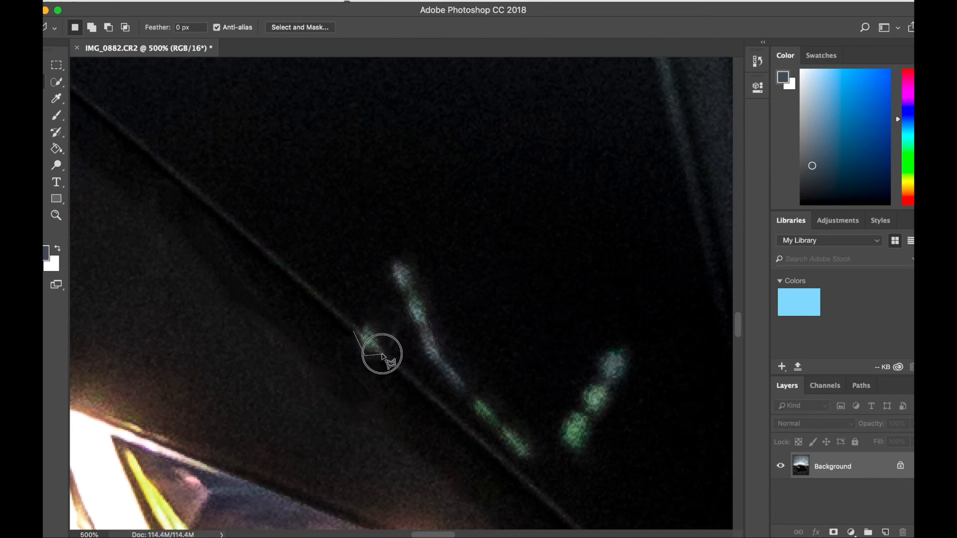
pyautogui.click(354, 329)
pyautogui.click(151, 0)
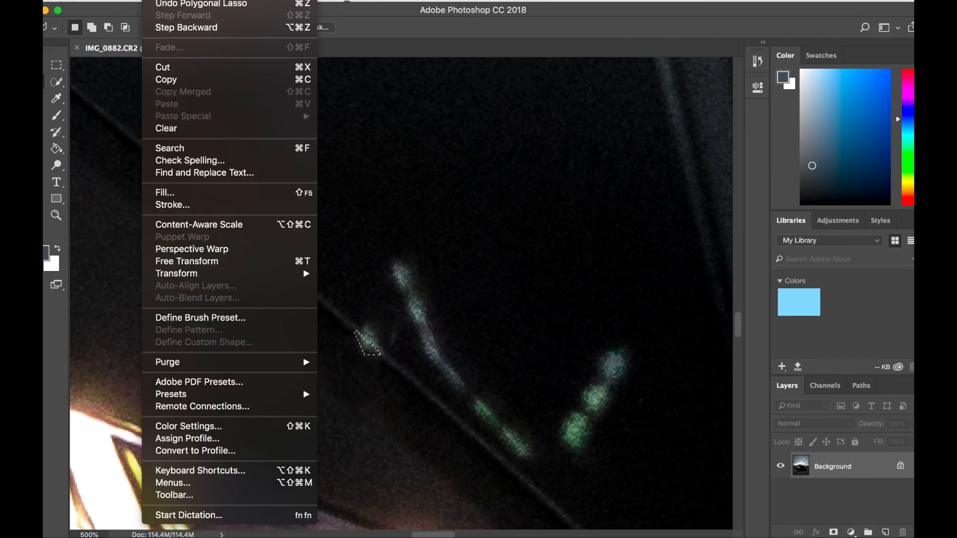
pyautogui.click(180, 191)
pyautogui.press('Return')
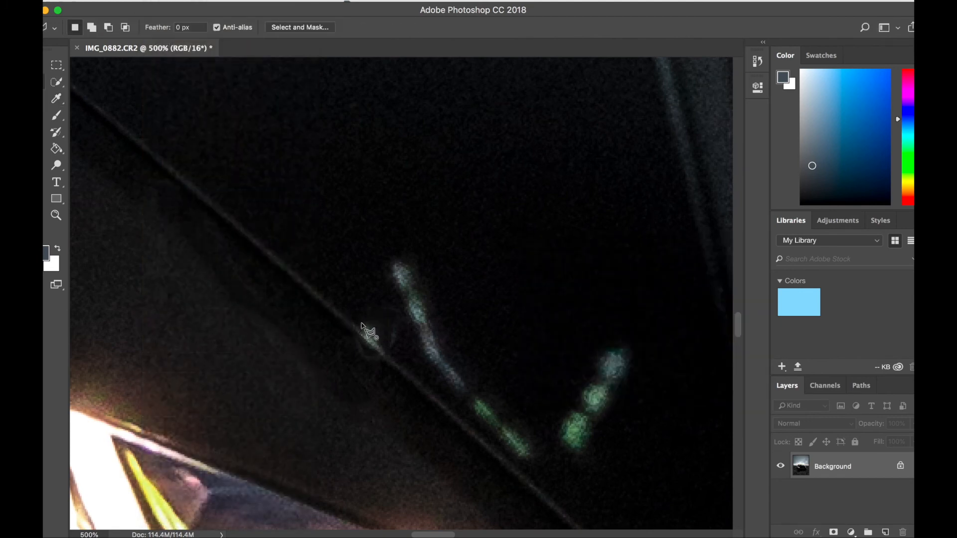
# Step: Select the remaining green patch along the upper edge of the hood crease and apply a Content-Aware fill at 100% opacity
pyautogui.click(383, 356)
pyautogui.click(364, 322)
pyautogui.click(152, 1)
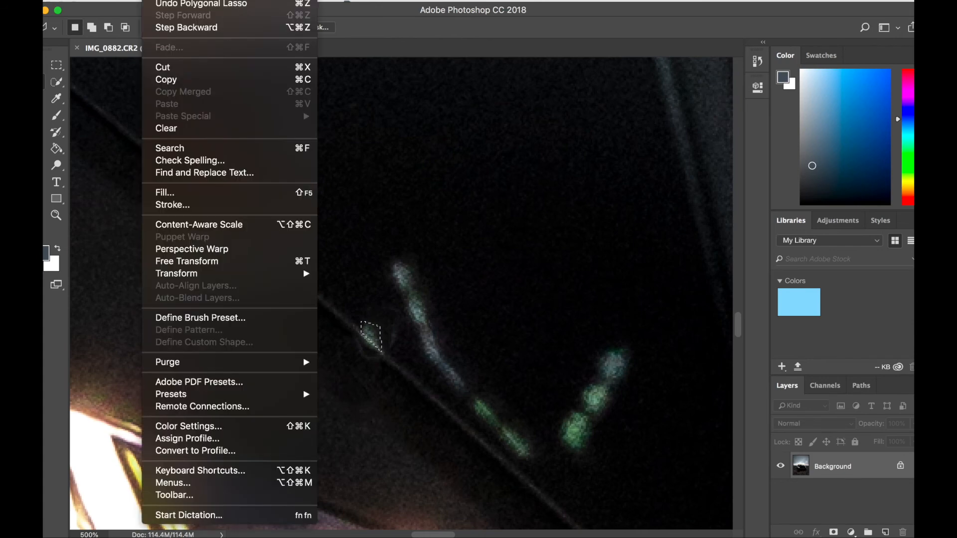
pyautogui.click(188, 193)
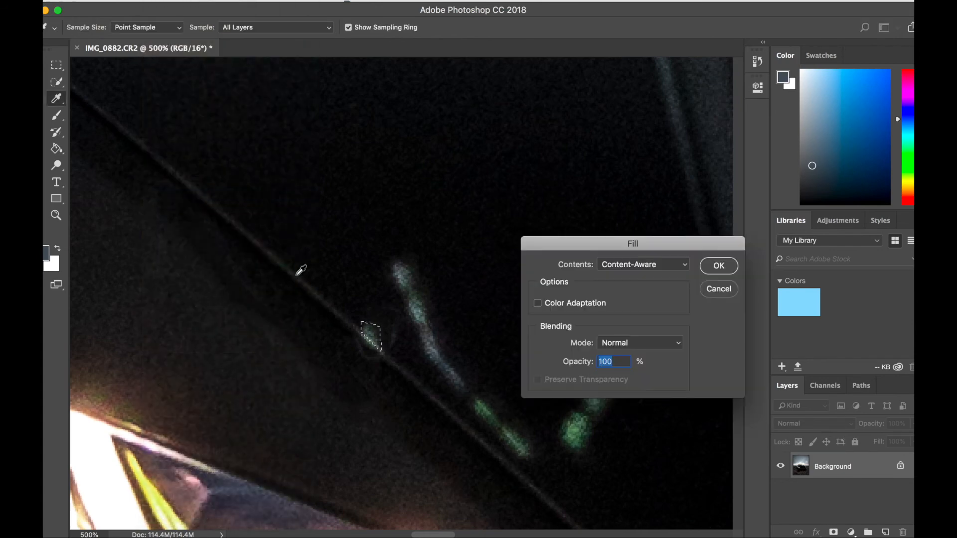
pyautogui.press('Return')
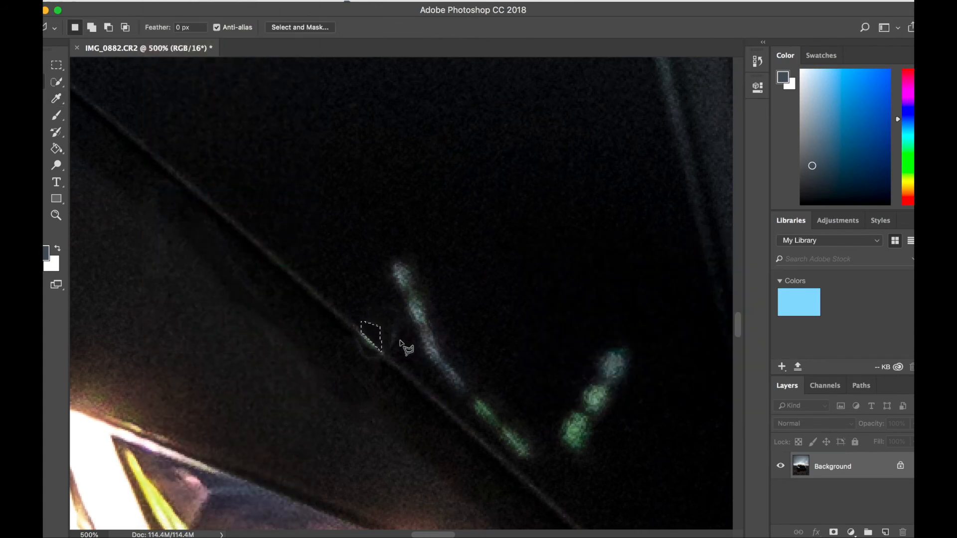
# Step: Outline the faint residue between the hood crease and the long bent reflection and fill it with Content-Aware
pyautogui.click(388, 350)
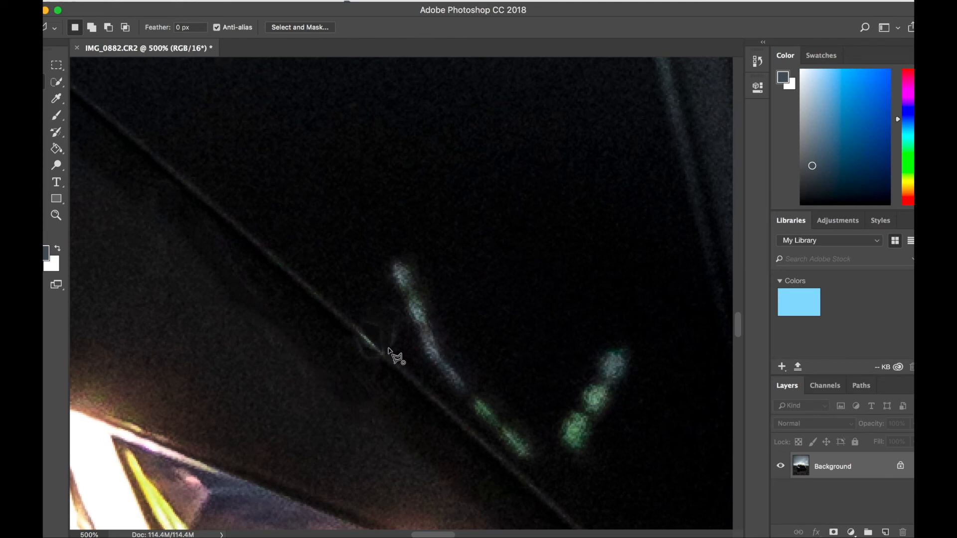
pyautogui.click(397, 311)
pyautogui.click(393, 355)
pyautogui.click(157, 1)
pyautogui.click(221, 194)
# Step: Select a narrow strip along the hood crease over the removed remnant and blend it with a Content-Aware fill
pyautogui.click(357, 333)
pyautogui.click(357, 331)
pyautogui.click(145, 1)
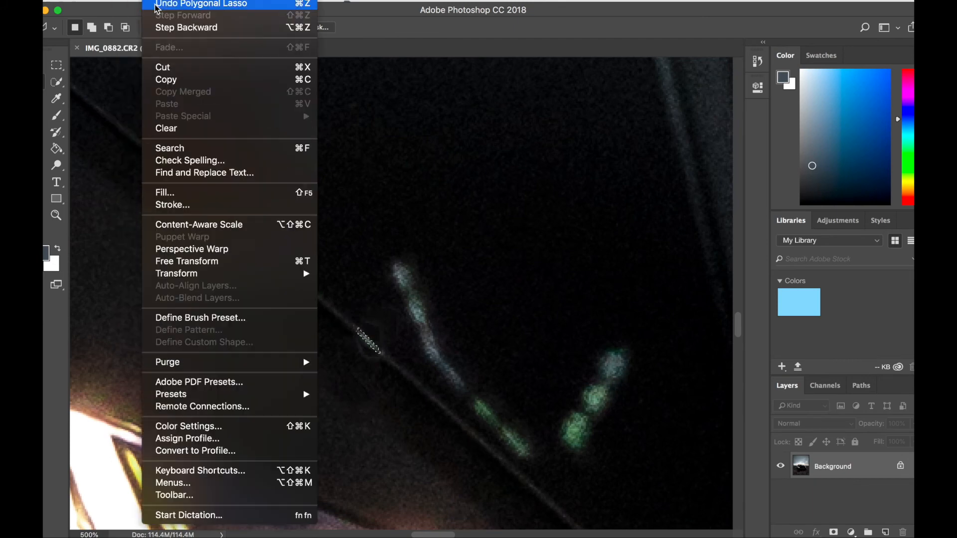
pyautogui.click(168, 188)
pyautogui.press('Return')
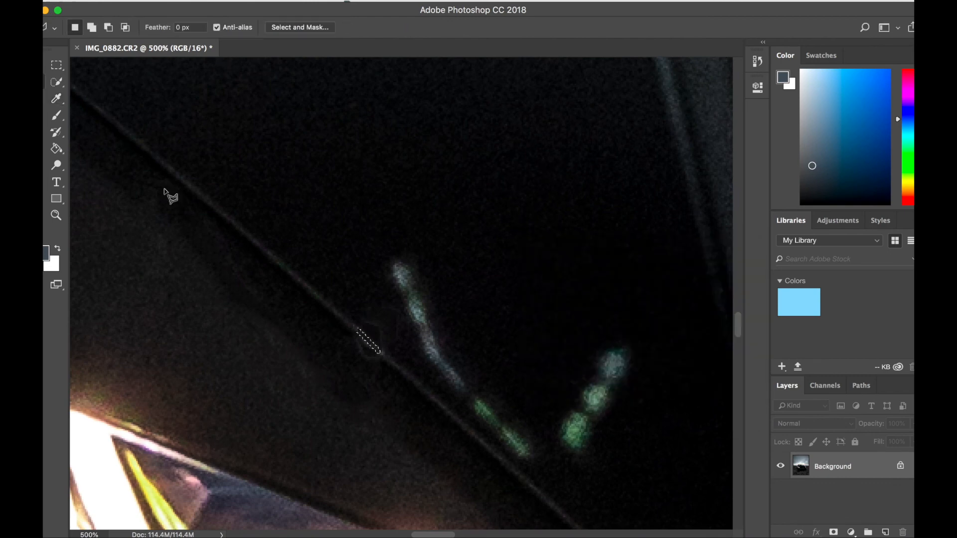
# Step: Outline the long bent bluish-green reflection above the hood crease and remove it with a Content-Aware fill at 100% opacity
pyautogui.click(387, 261)
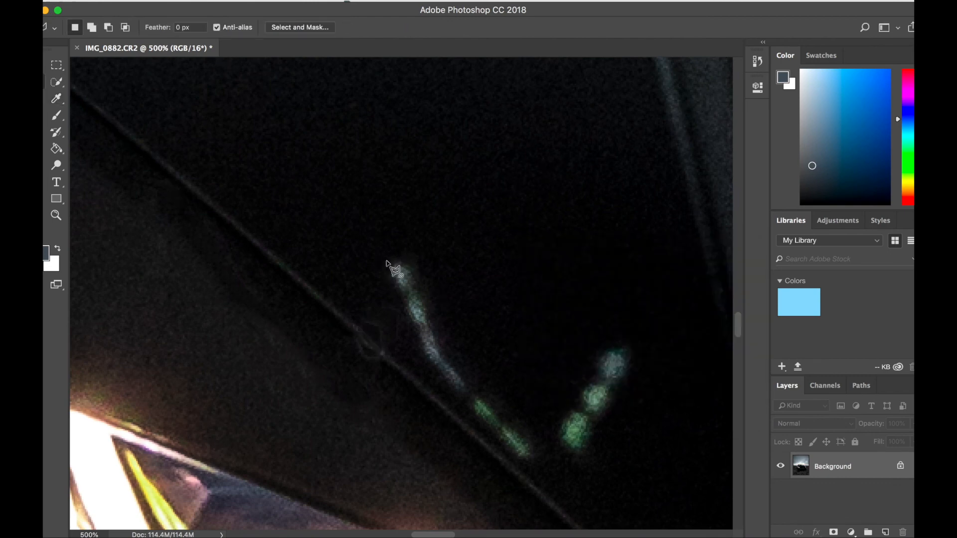
pyautogui.click(424, 358)
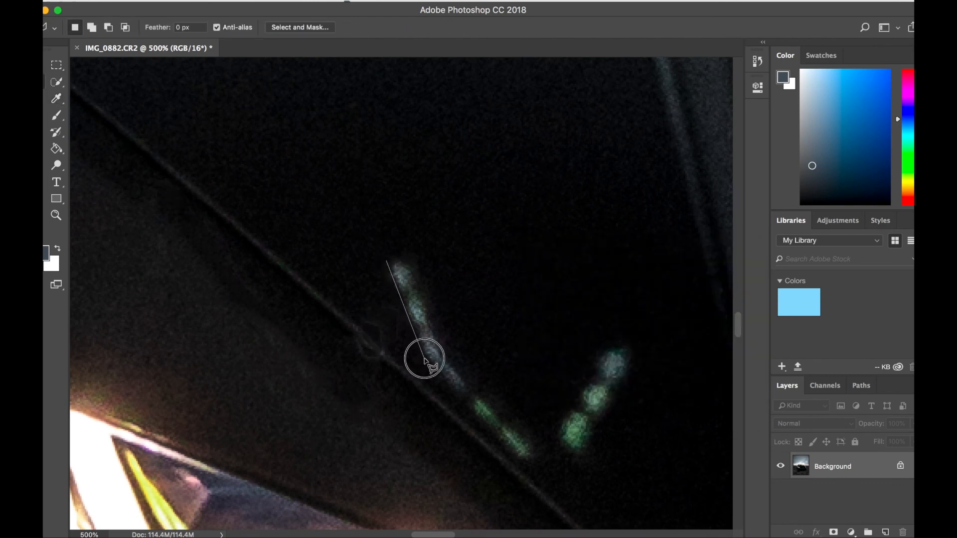
pyautogui.click(519, 460)
pyautogui.click(540, 460)
pyautogui.click(541, 443)
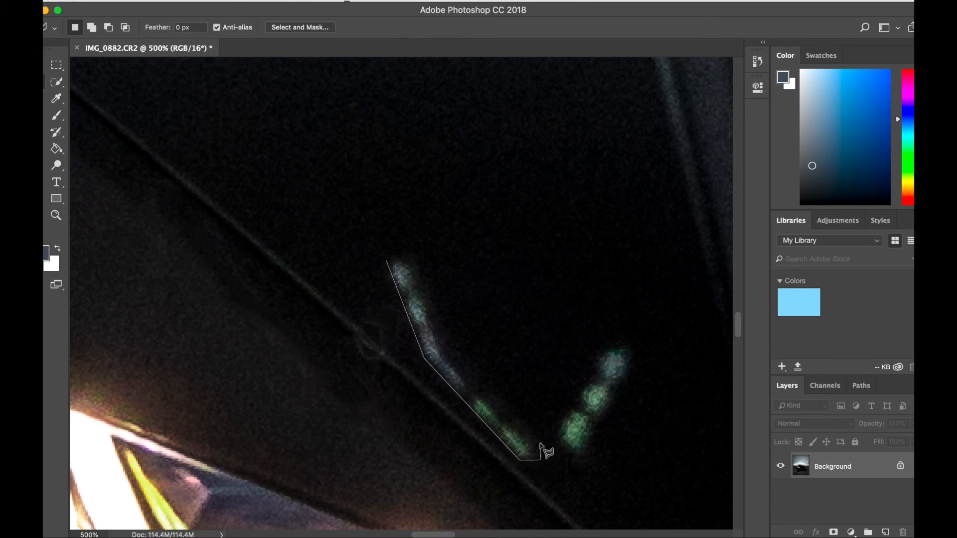
pyautogui.click(445, 355)
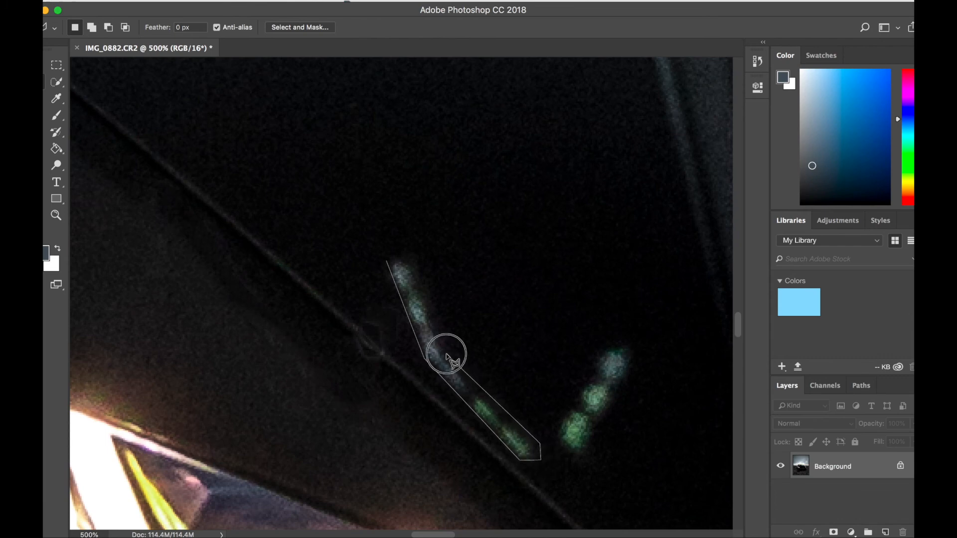
pyautogui.click(413, 252)
pyautogui.click(393, 255)
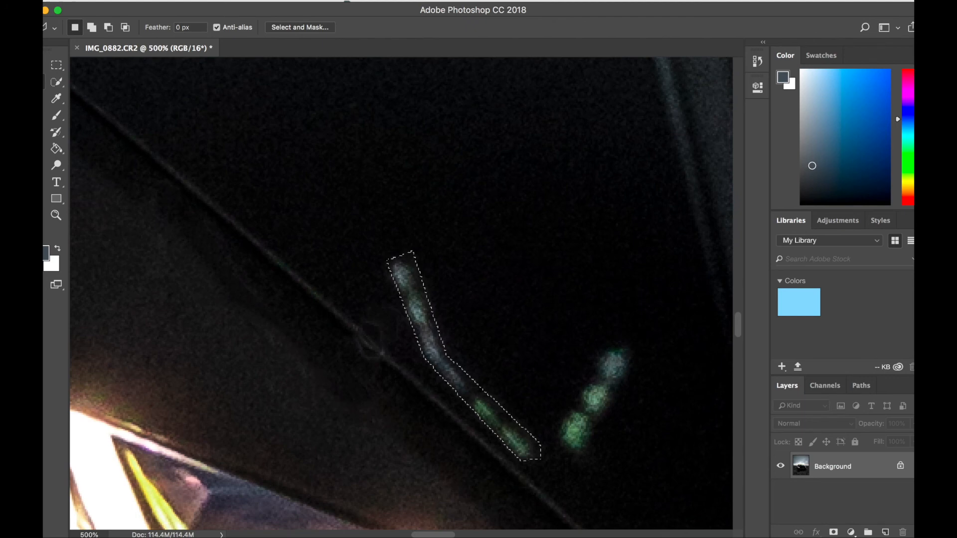
pyautogui.click(159, 1)
pyautogui.click(172, 193)
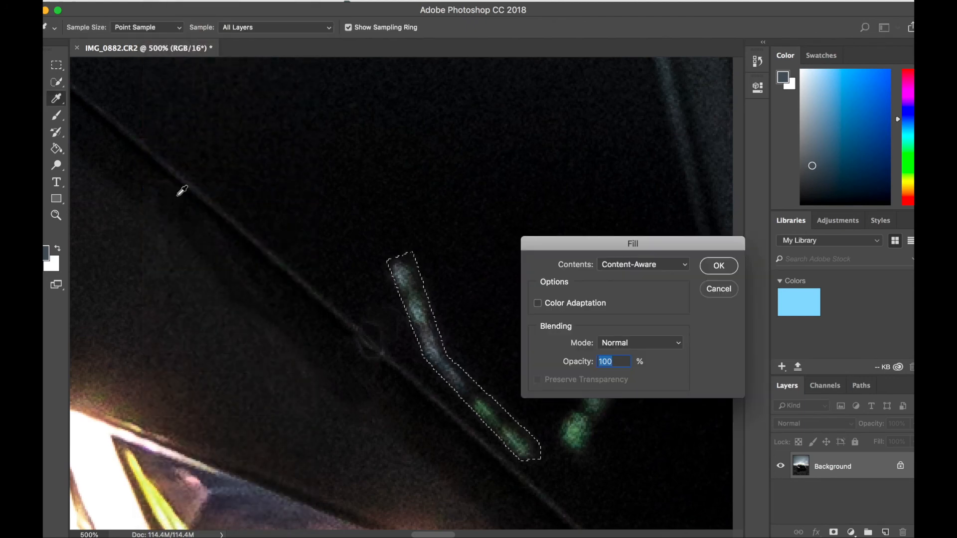
pyautogui.press('Return')
# Step: Outline the short reflection made of three green spots on the hood and remove it with a Content-Aware fill
pyautogui.click(596, 351)
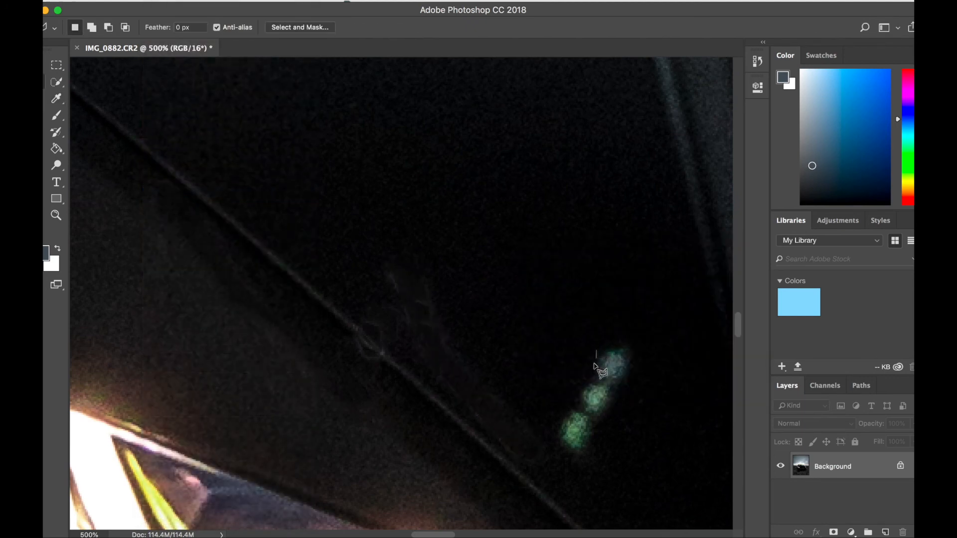
pyautogui.click(559, 428)
pyautogui.click(567, 454)
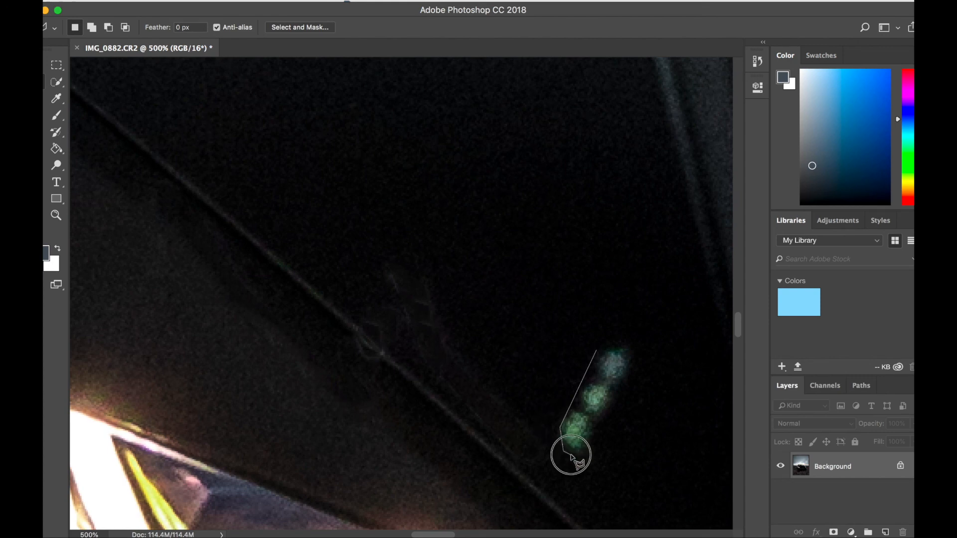
pyautogui.click(595, 442)
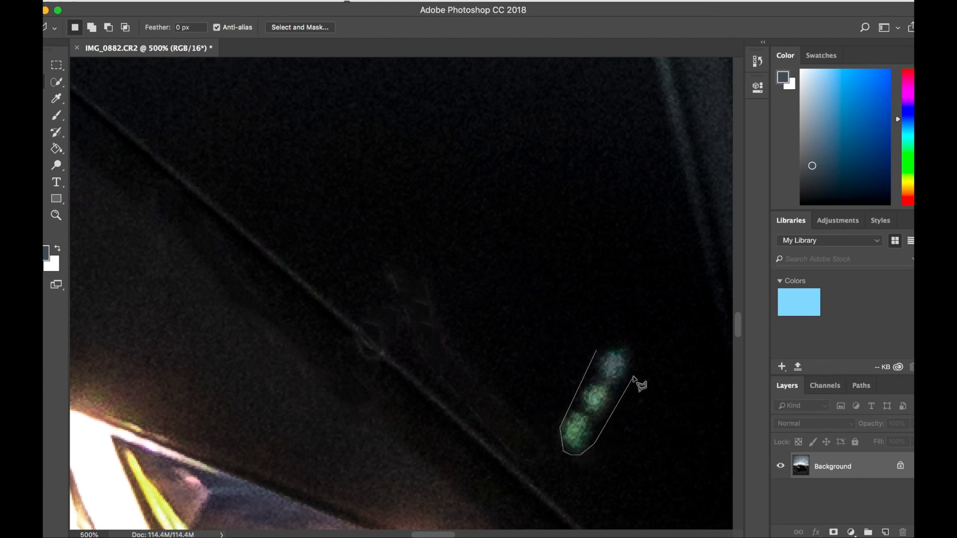
pyautogui.click(642, 351)
pyautogui.click(628, 339)
pyautogui.click(603, 350)
pyautogui.click(155, 0)
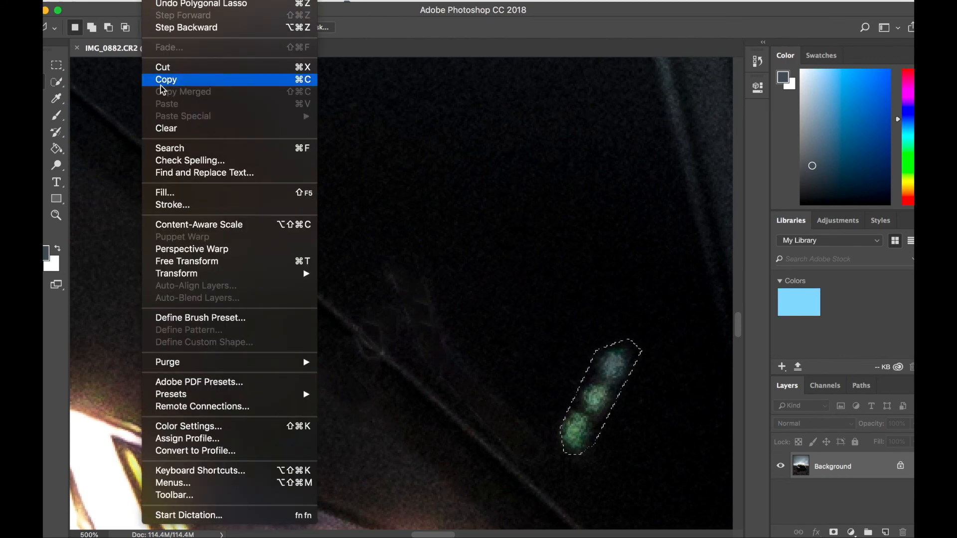
pyautogui.click(163, 192)
pyautogui.press('Return')
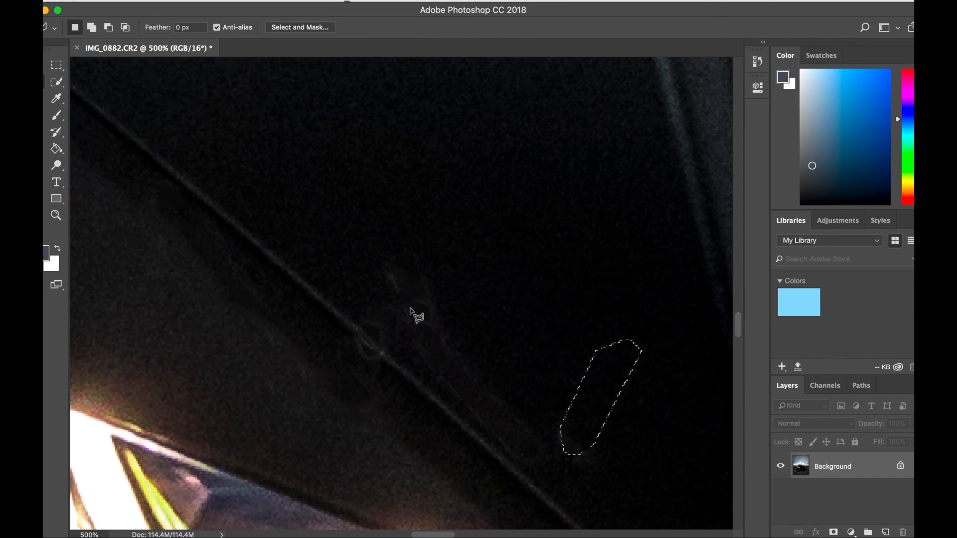
# Step: Select a wider area around the faint traces of the removed bent reflection and smooth it with a Content-Aware fill
pyautogui.click(380, 259)
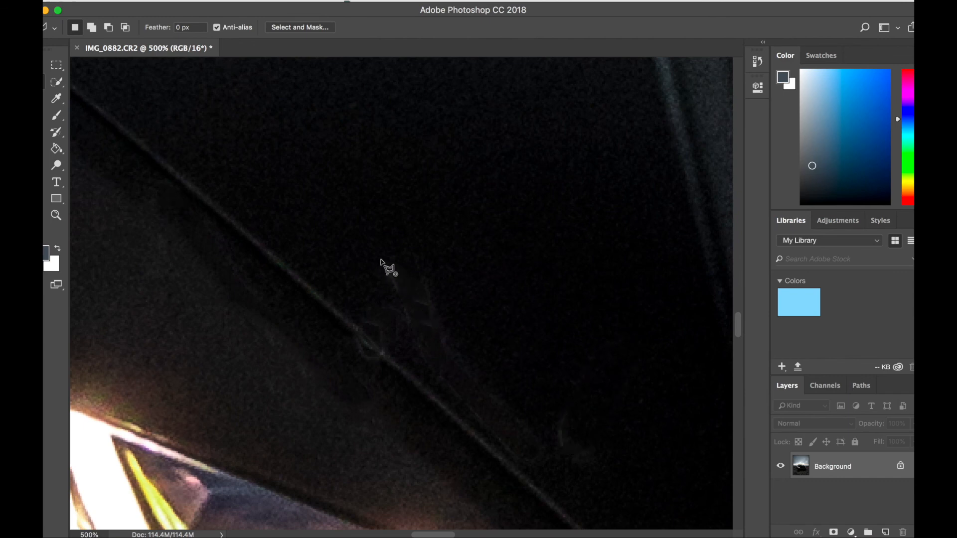
pyautogui.click(421, 373)
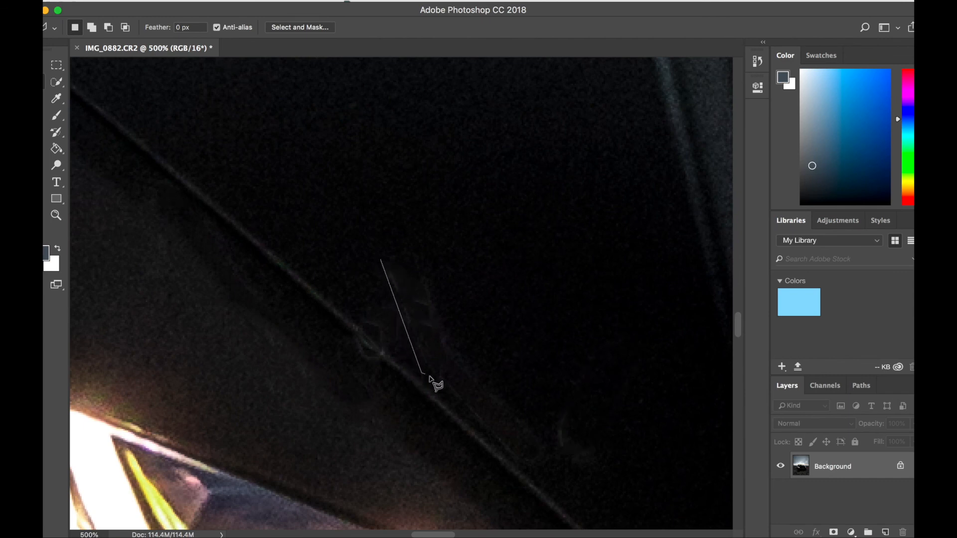
pyautogui.click(526, 469)
pyautogui.click(552, 449)
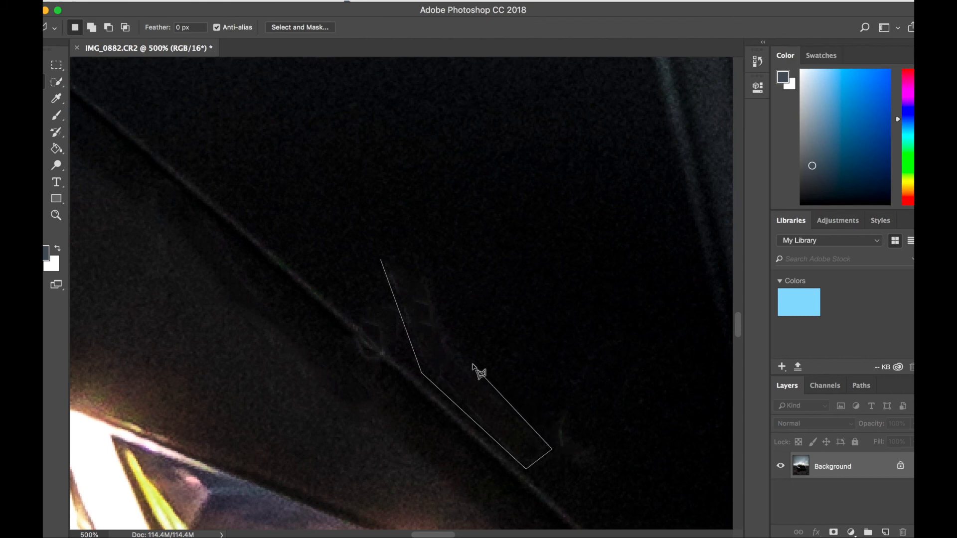
pyautogui.click(459, 340)
pyautogui.click(419, 238)
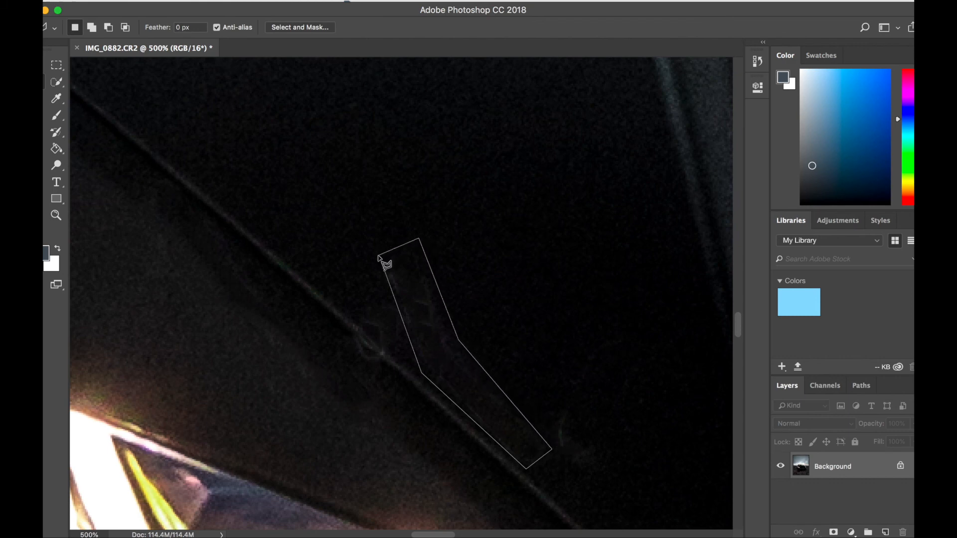
pyautogui.click(382, 254)
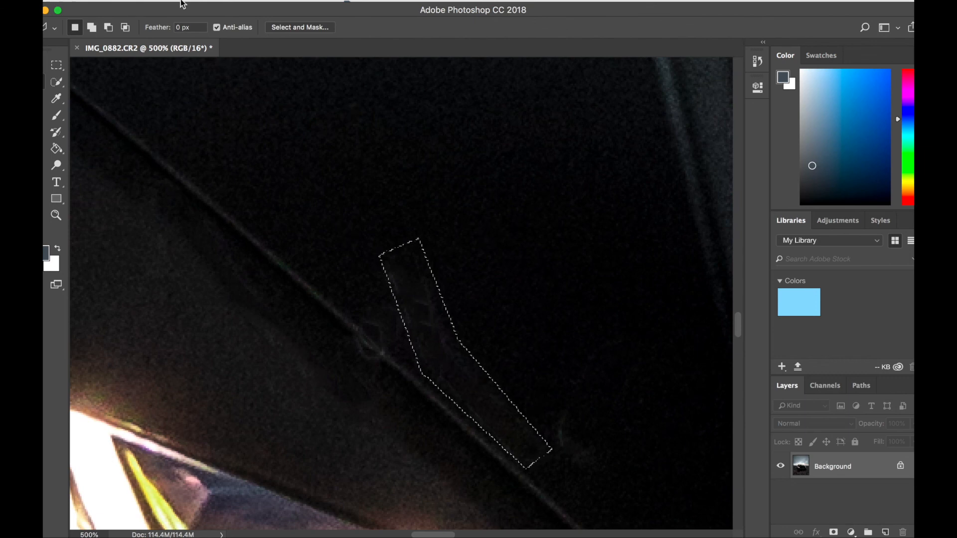
pyautogui.click(157, 1)
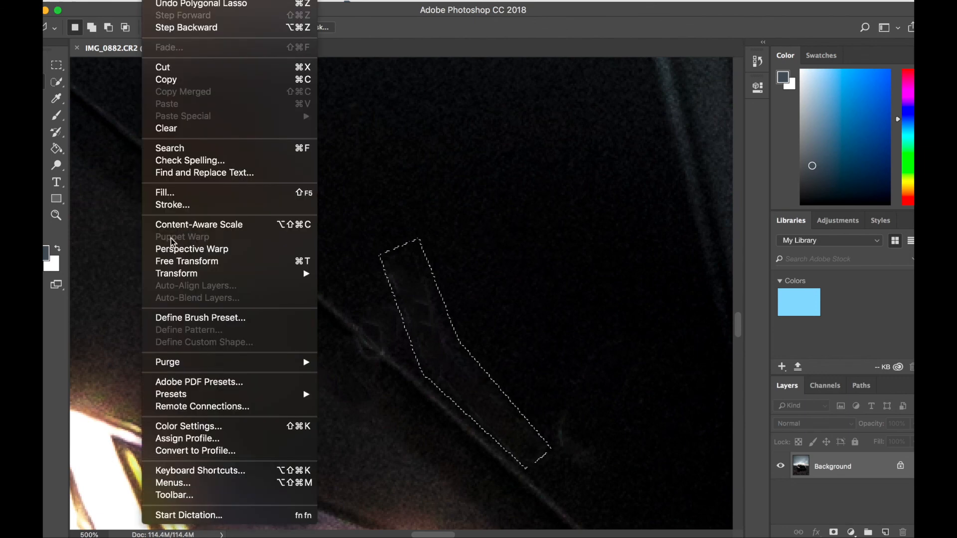
pyautogui.click(172, 192)
pyautogui.press('Return')
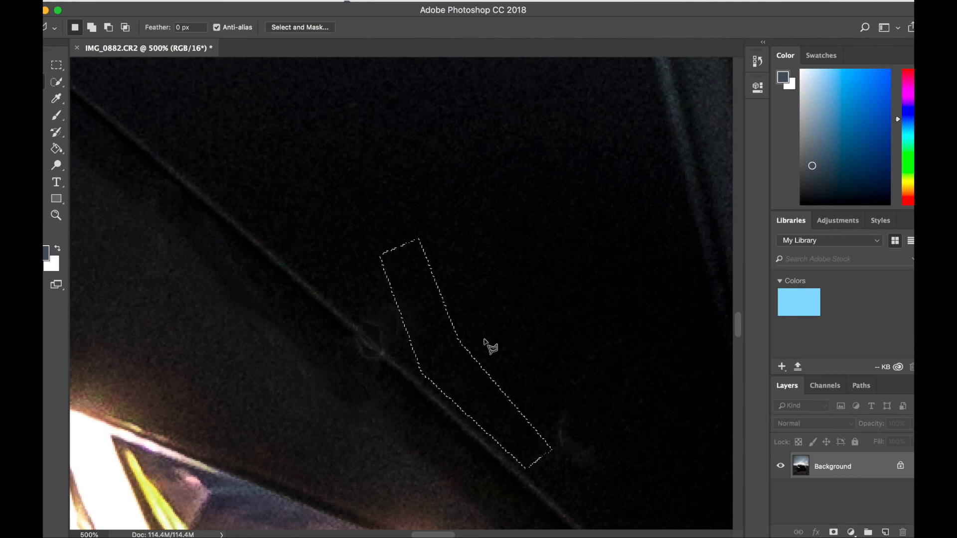
# Step: Outline the faint traces where the three-spot reflection was and clean them up with a Content-Aware fill
pyautogui.click(556, 402)
pyautogui.click(551, 453)
pyautogui.click(580, 455)
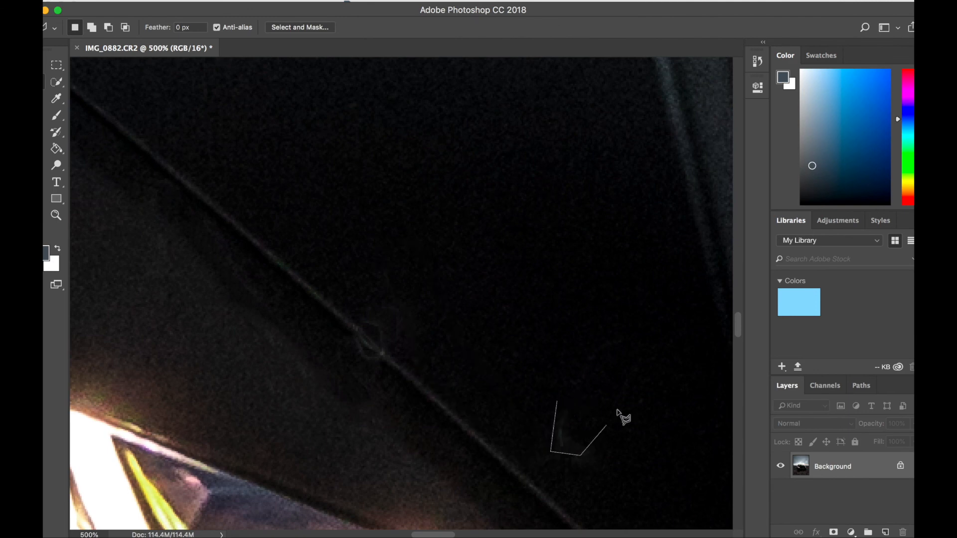
pyautogui.click(652, 344)
pyautogui.click(605, 322)
pyautogui.click(556, 402)
pyautogui.click(158, 1)
pyautogui.click(192, 191)
pyautogui.press('Return')
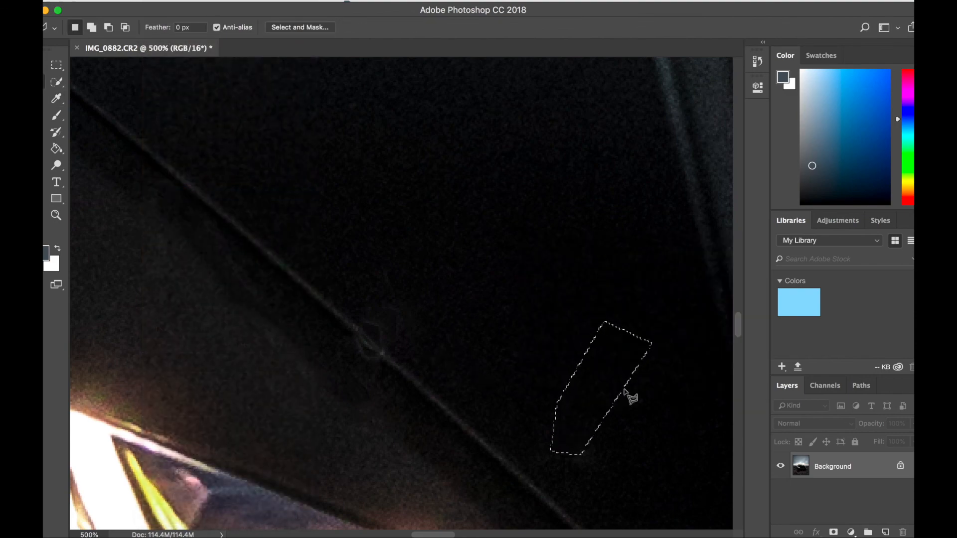
# Step: Open the Export As settings for the retouched photo and set the file format to JPG
pyautogui.scroll(-10, 625, 394)
pyautogui.scroll(-3, 629, 395)
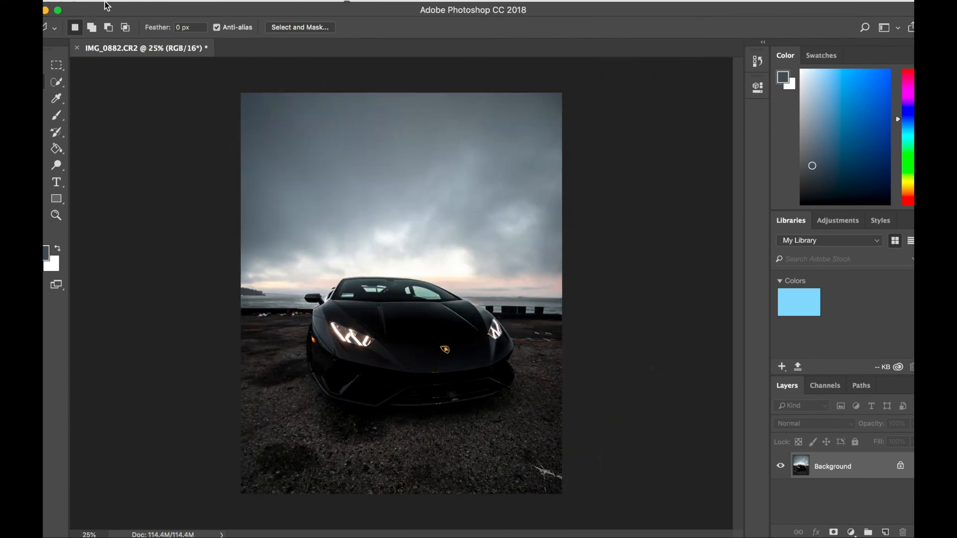
pyautogui.click(122, 1)
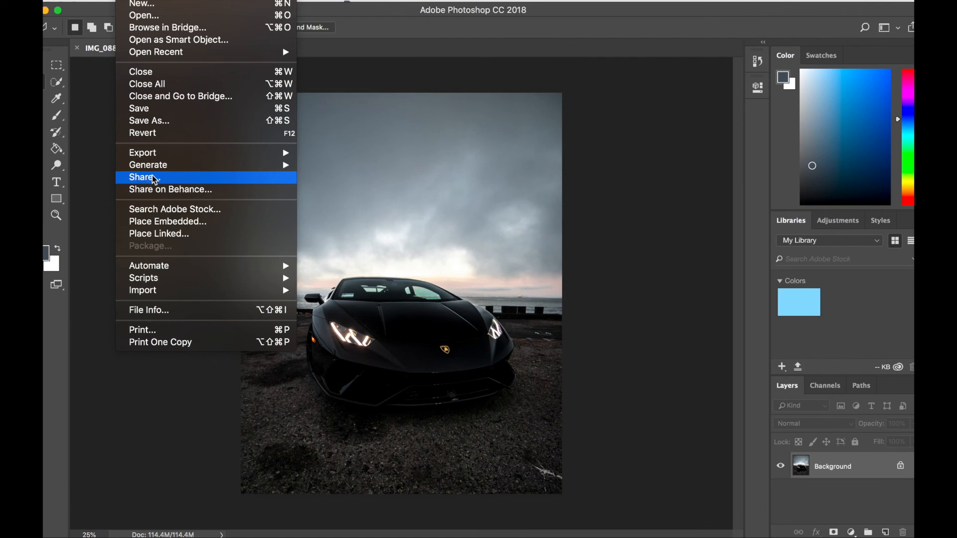
pyautogui.moveTo(155, 153)
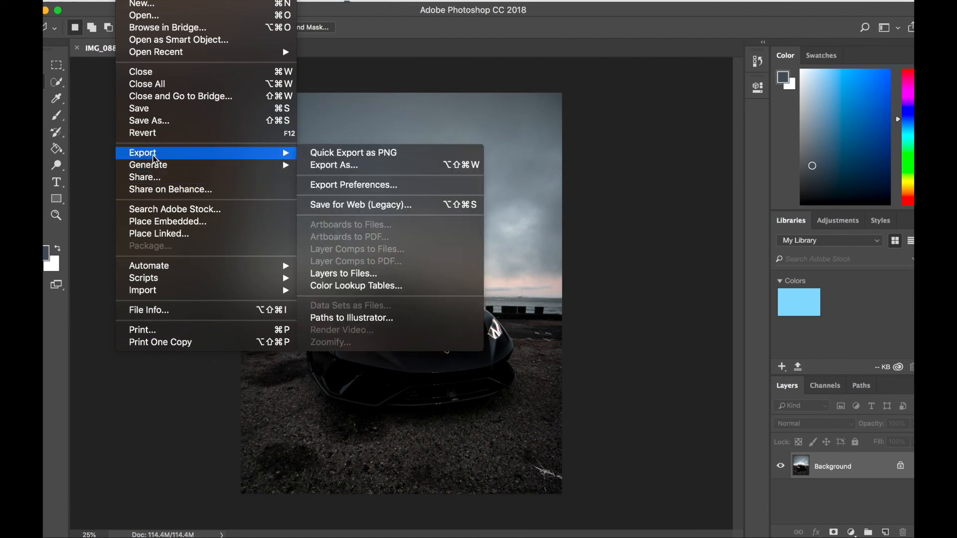
pyautogui.click(366, 166)
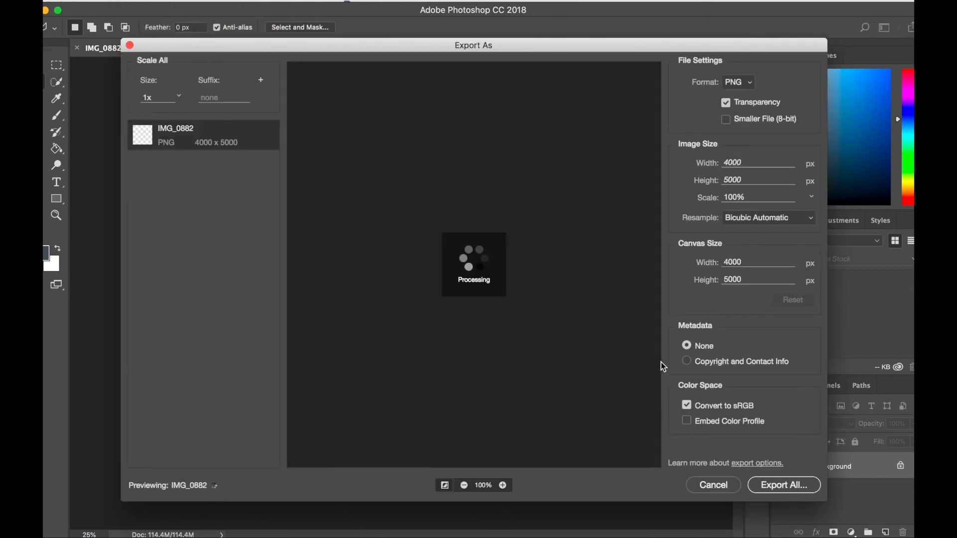
pyautogui.click(750, 83)
pyautogui.click(733, 104)
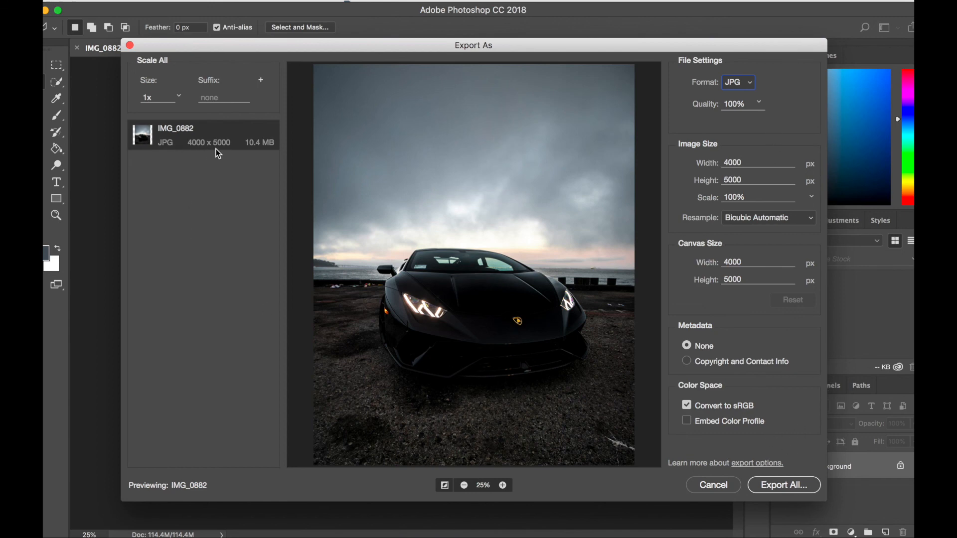
# Step: Export the photo as IMG_0882.jpg into the Untitled Export folder on the Desktop
pyautogui.click(786, 485)
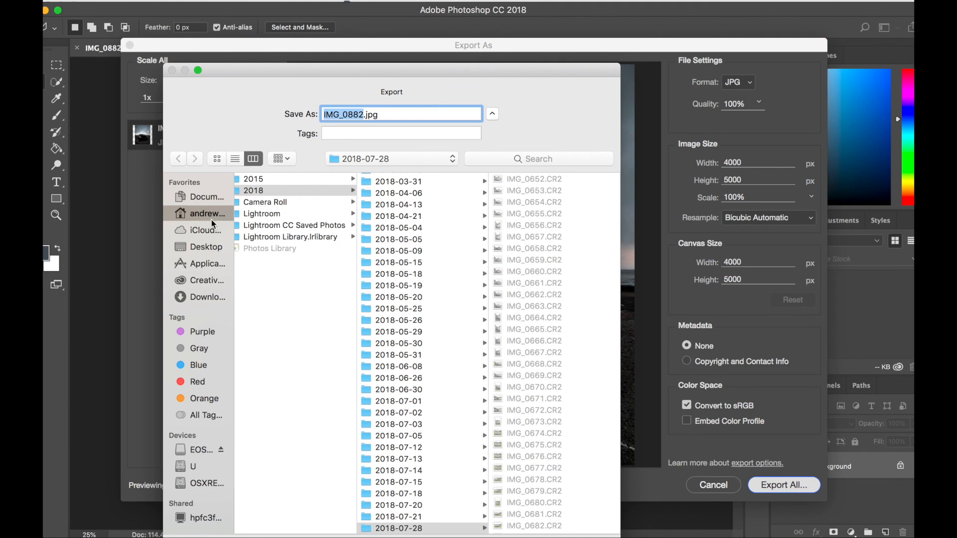
pyautogui.click(206, 247)
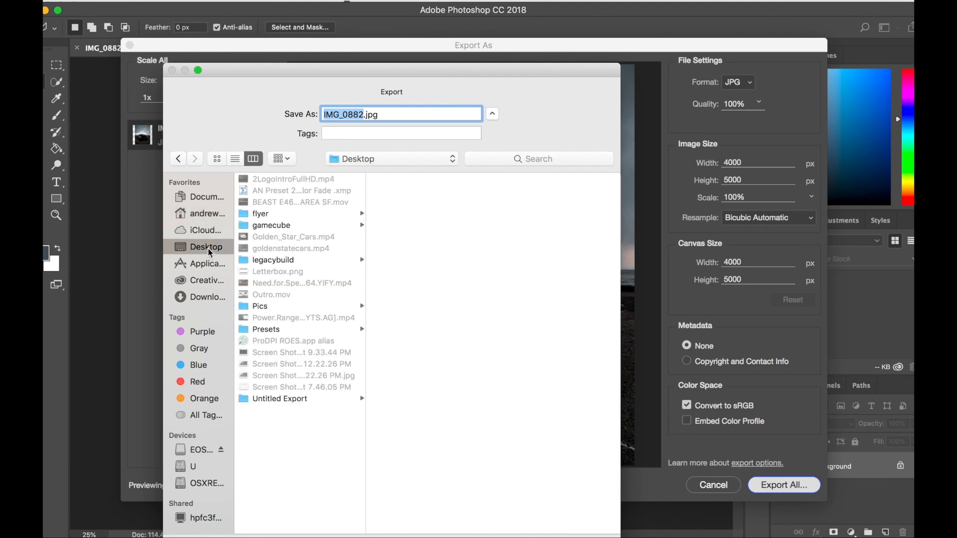
pyautogui.click(268, 400)
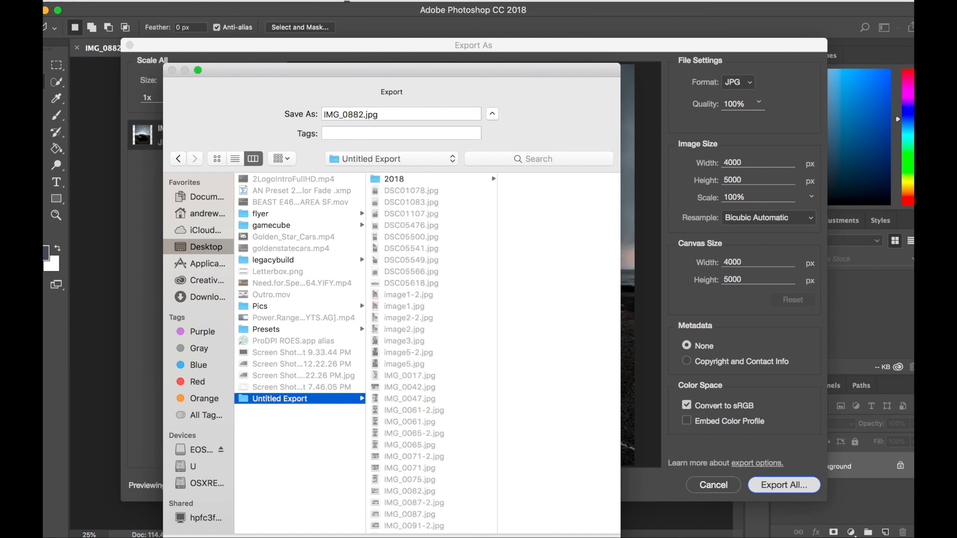
pyautogui.press('Return')
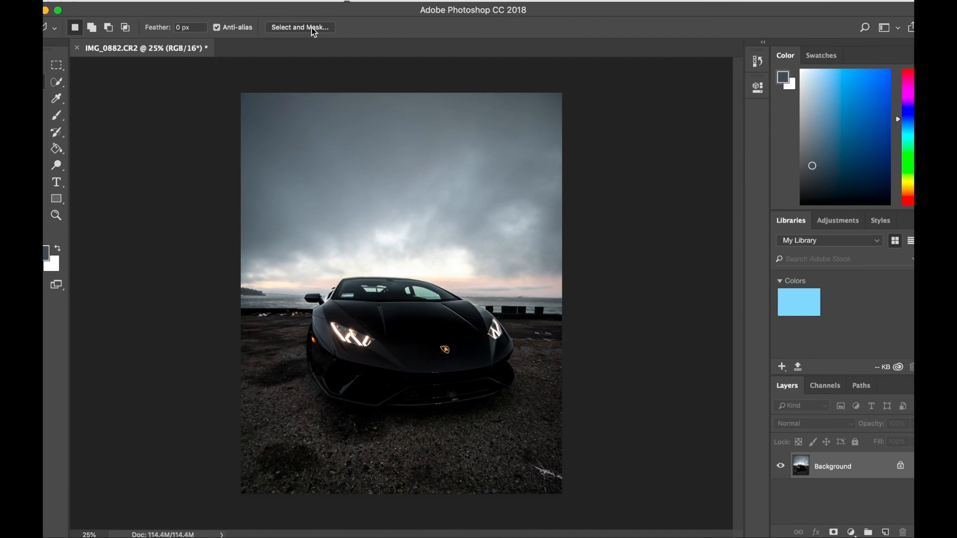
# Step: Quit Photoshop without saving the changes to IMG_0882.CR2
pyautogui.press('super+q')
pyautogui.click(445, 193)
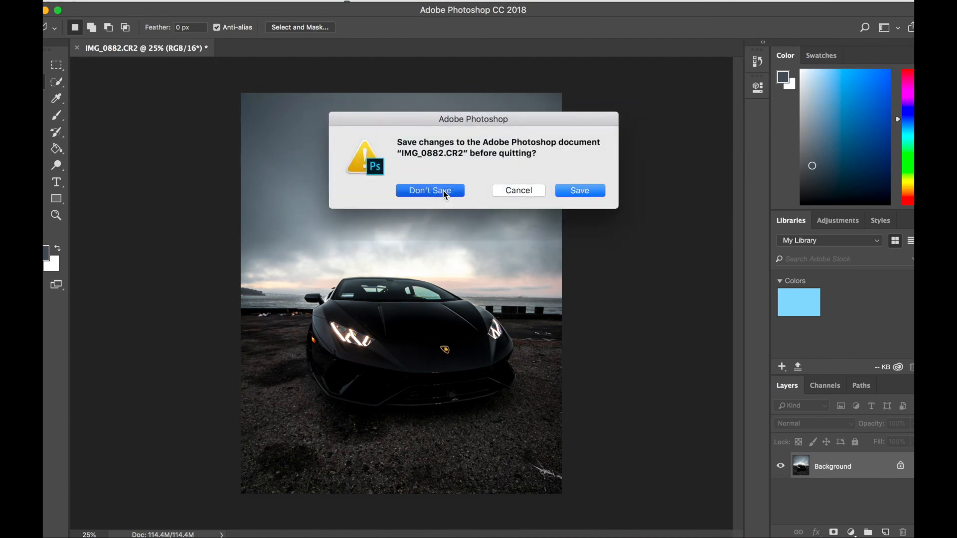